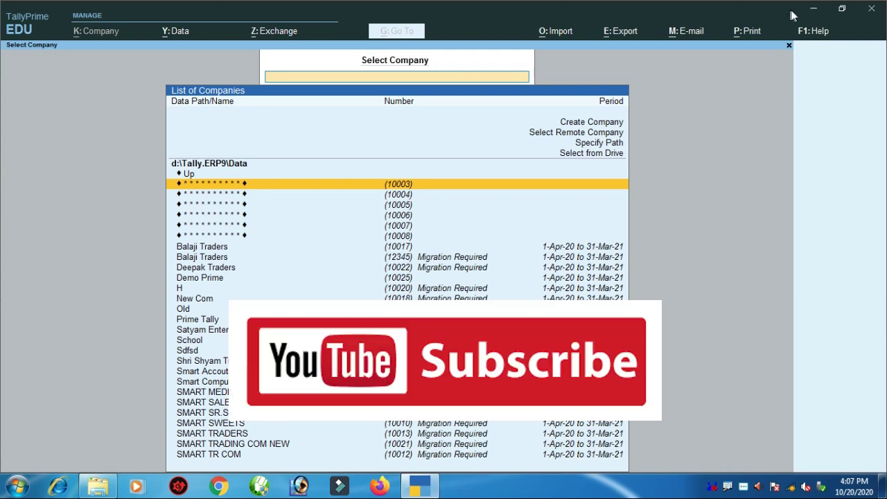
- Minimize TallyPrime's company selection window to show the desktop with both Tally shortcuts
{"action": "left_click", "coordinate": [813, 9]}
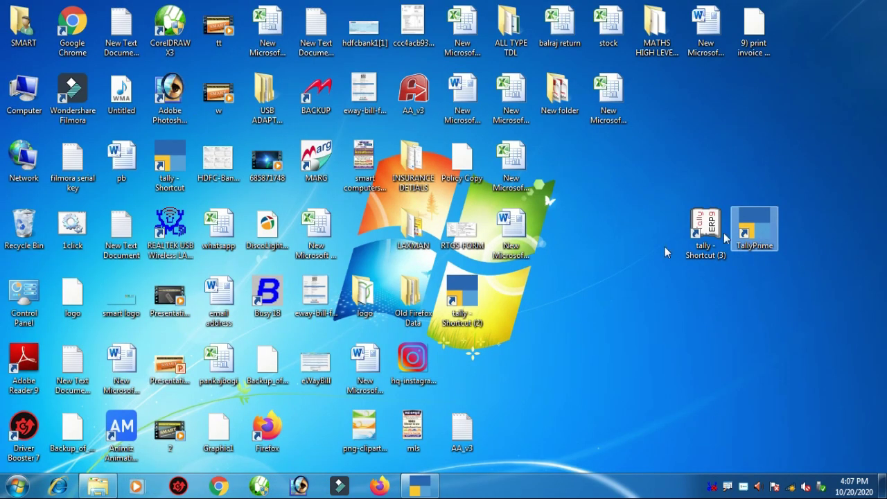
- Launch Tally.ERP 9 from the 'tally - Shortcut (3)' desktop icon, keeping TallyPrime minimized
{"action": "left_click", "coordinate": [417, 485]}
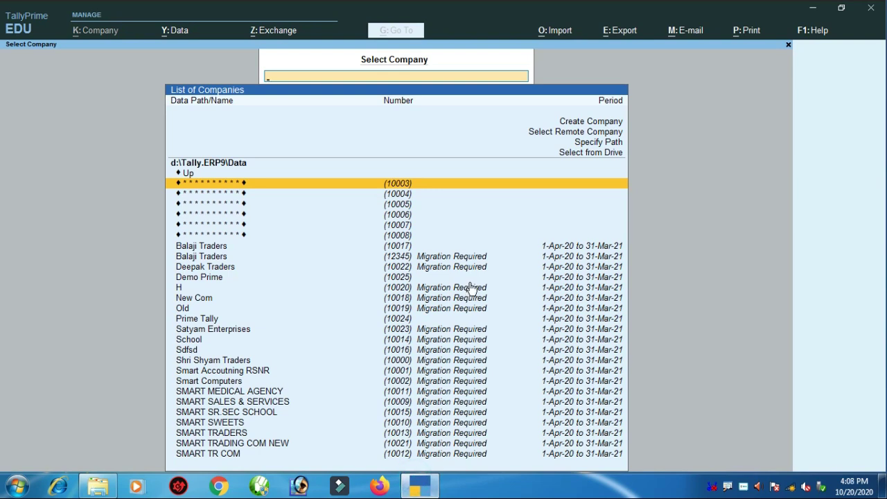
{"action": "left_click", "coordinate": [810, 9]}
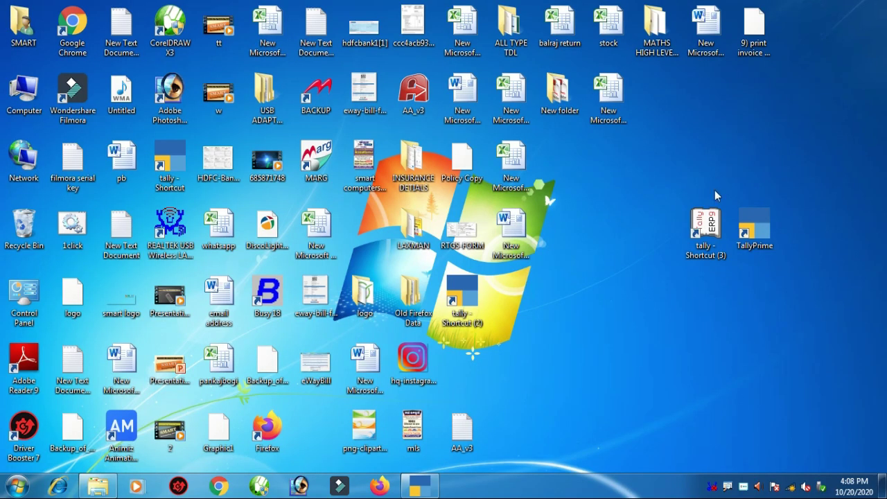
{"action": "left_click", "coordinate": [710, 217]}
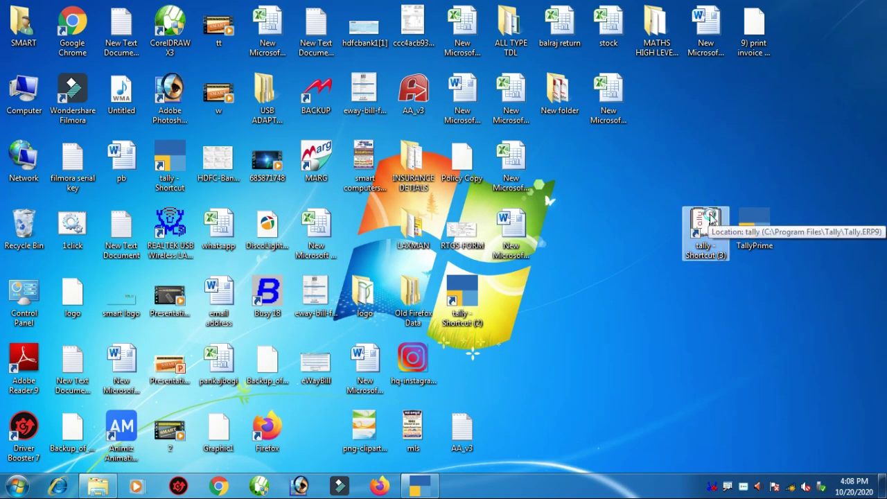
{"action": "double_click", "coordinate": [710, 218]}
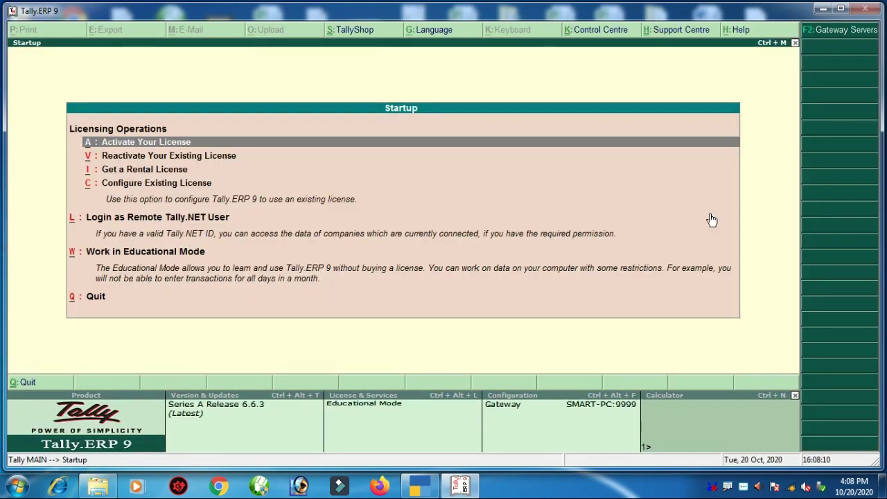
- Get past Tally.ERP 9's licensing menu and view its Select Company list without loading one
{"action": "key", "text": "Escape"}
{"action": "key", "text": "n"}
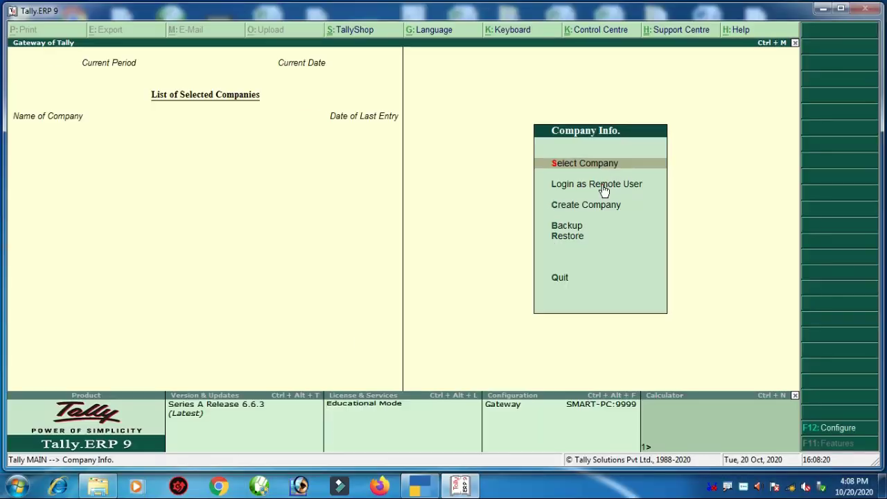
{"action": "left_click", "coordinate": [421, 487]}
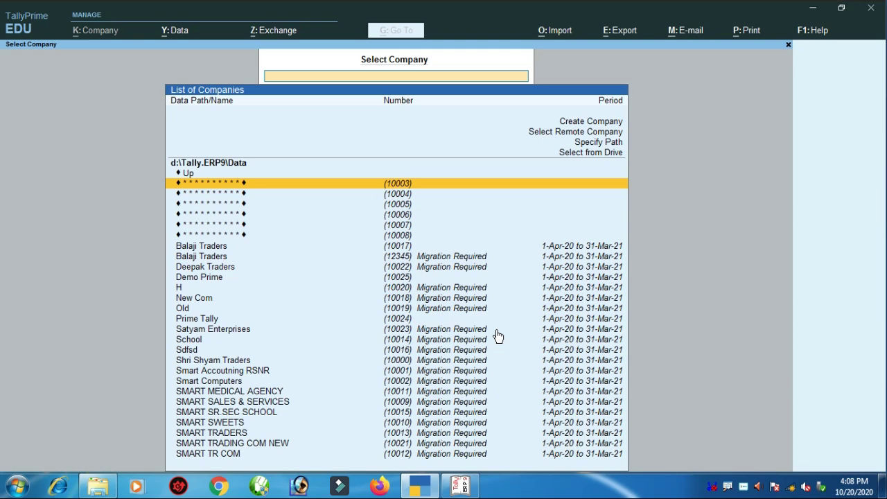
{"action": "left_click", "coordinate": [460, 487]}
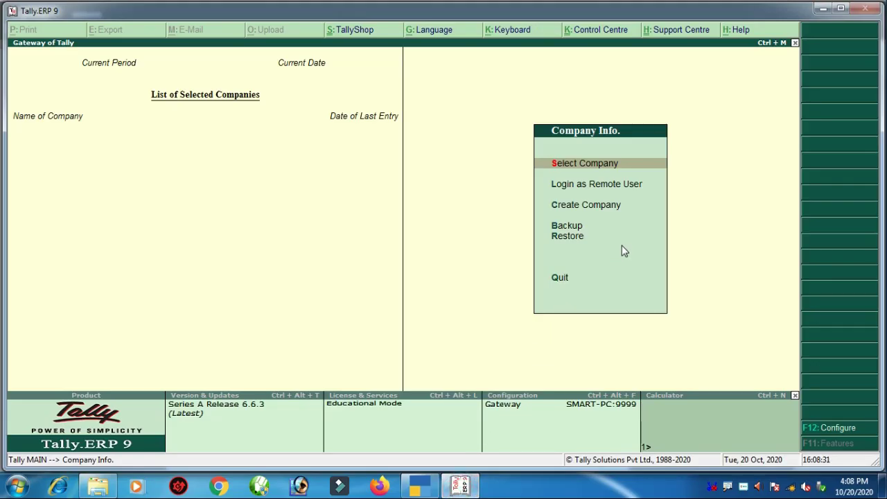
{"action": "key", "text": "Down"}
{"action": "key", "text": "Down"}
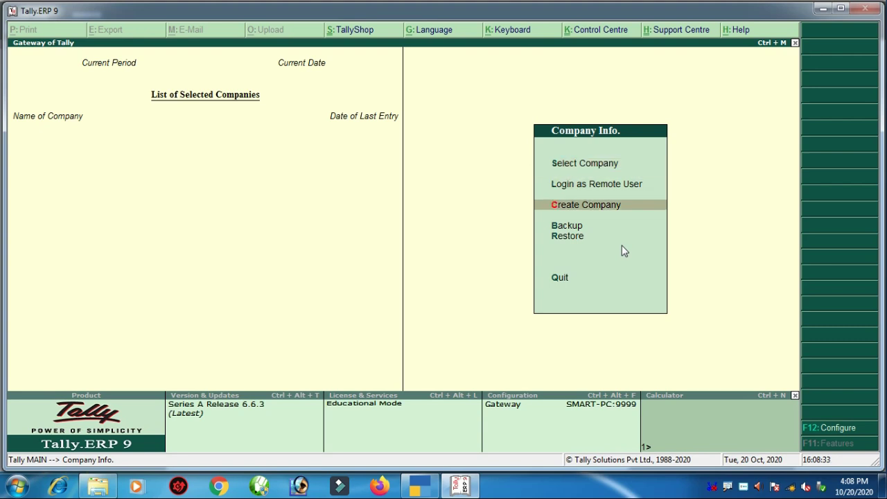
{"action": "key", "text": "Up"}
{"action": "key", "text": "Up"}
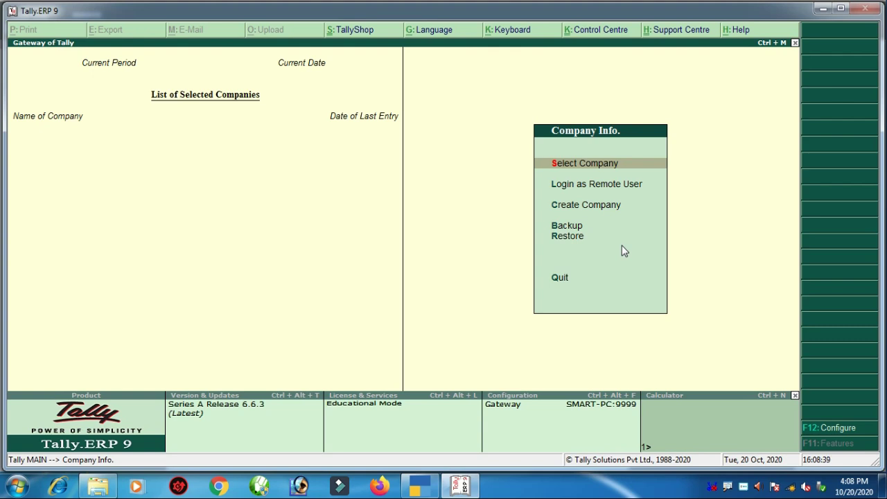
{"action": "key", "text": "Return"}
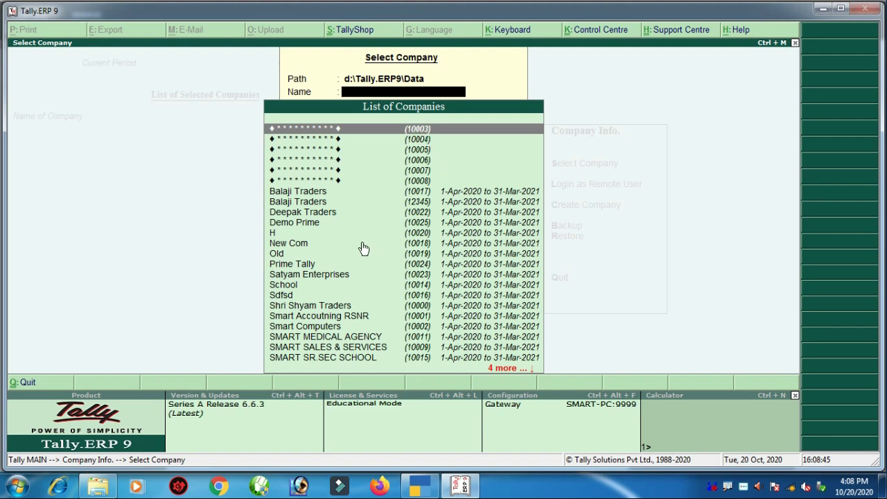
{"action": "key", "text": "Escape"}
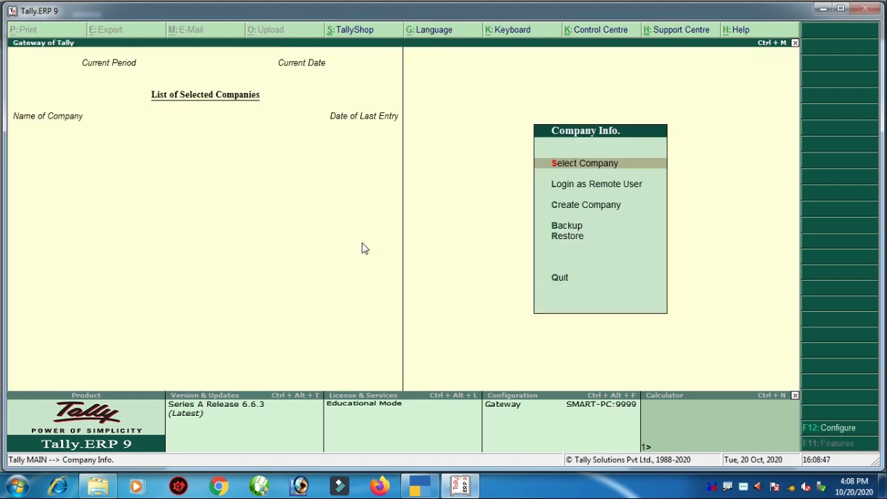
- Open Tally.ERP 9's Company Creation form, then return to TallyPrime's company list
{"action": "key", "text": "Down"}
{"action": "key", "text": "Down"}
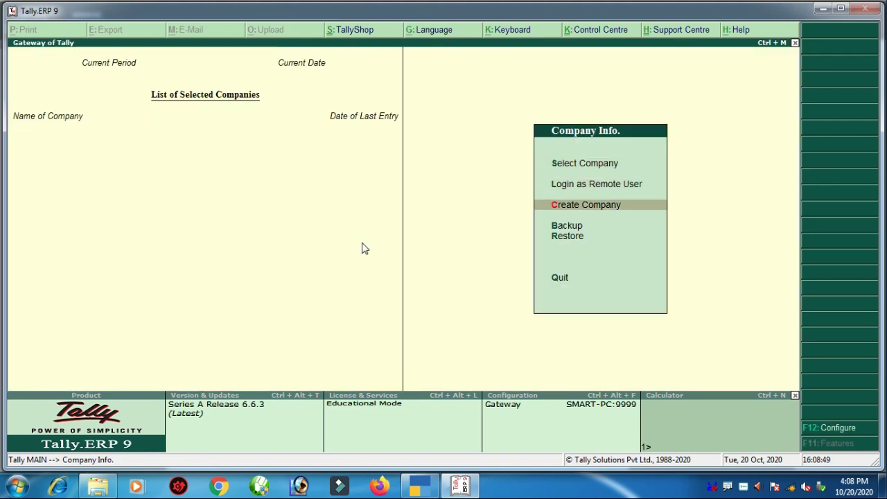
{"action": "key", "text": "Return"}
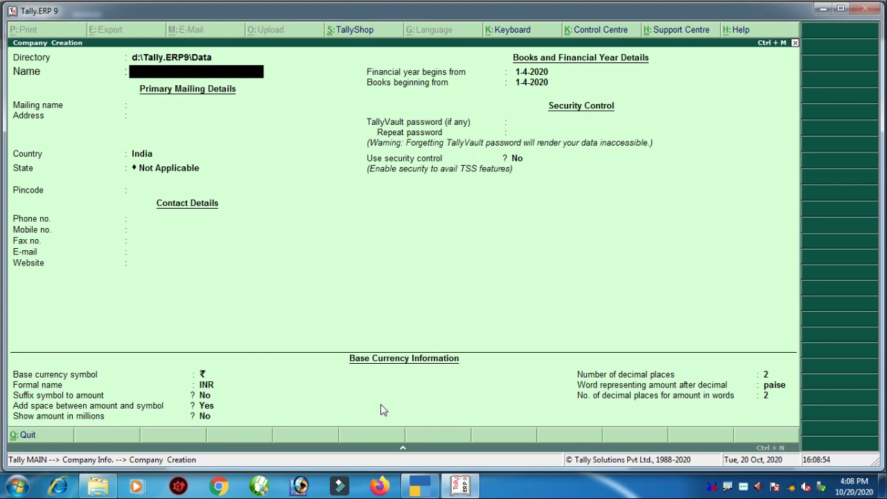
{"action": "left_click", "coordinate": [419, 488]}
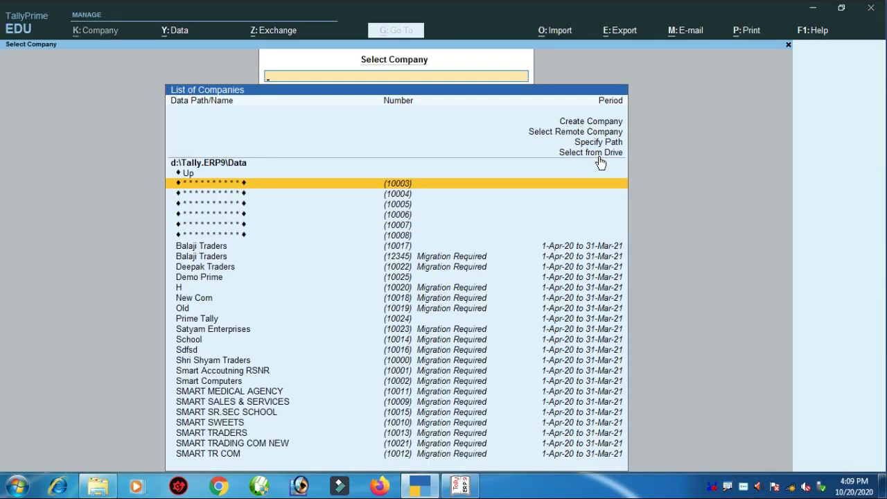
- Open a blank Company Creation form from TallyPrime's List of Companies via Create Company
{"action": "key", "text": "Down"}
{"action": "key", "text": "Down"}
{"action": "key", "text": "Down"}
{"action": "key", "text": "Down"}
{"action": "key", "text": "Down"}
{"action": "key", "text": "Down"}
{"action": "key", "text": "Down"}
{"action": "key", "text": "Down"}
{"action": "key", "text": "Down"}
{"action": "key", "text": "Down"}
{"action": "key", "text": "Down"}
{"action": "key", "text": "Down"}
{"action": "key", "text": "Down"}
{"action": "key", "text": "Down"}
{"action": "key", "text": "Down"}
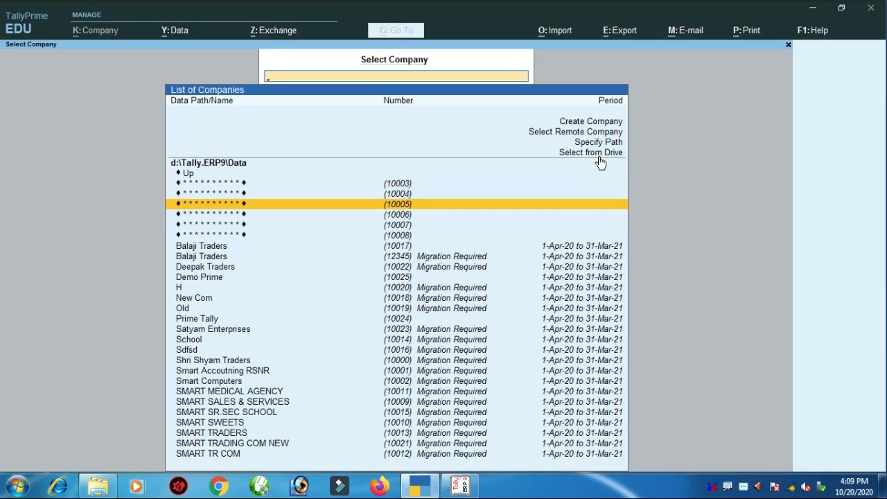
{"action": "key", "text": "Down"}
{"action": "key", "text": "Down"}
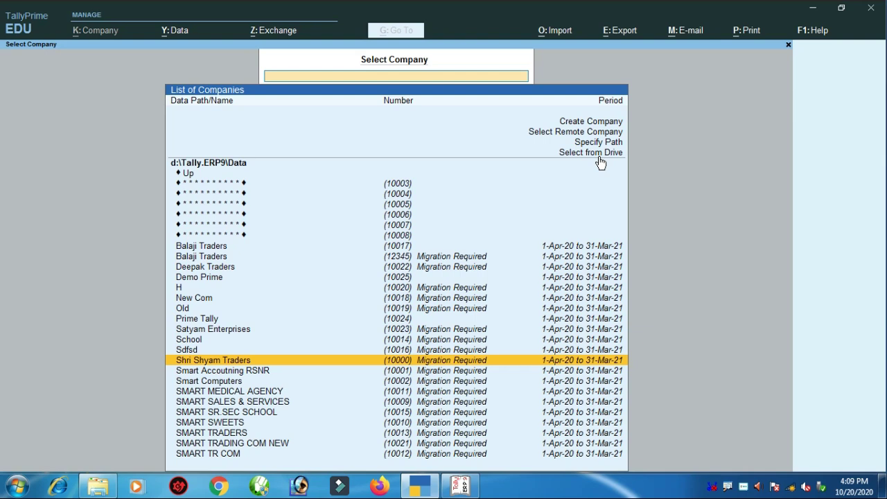
{"action": "key", "text": "Up"}
{"action": "key", "text": "Up"}
{"action": "key", "text": "Up"}
{"action": "key", "text": "Up"}
{"action": "key", "text": "Up"}
{"action": "key", "text": "Up"}
{"action": "key", "text": "Up"}
{"action": "key", "text": "Up"}
{"action": "key", "text": "Up"}
{"action": "key", "text": "Up"}
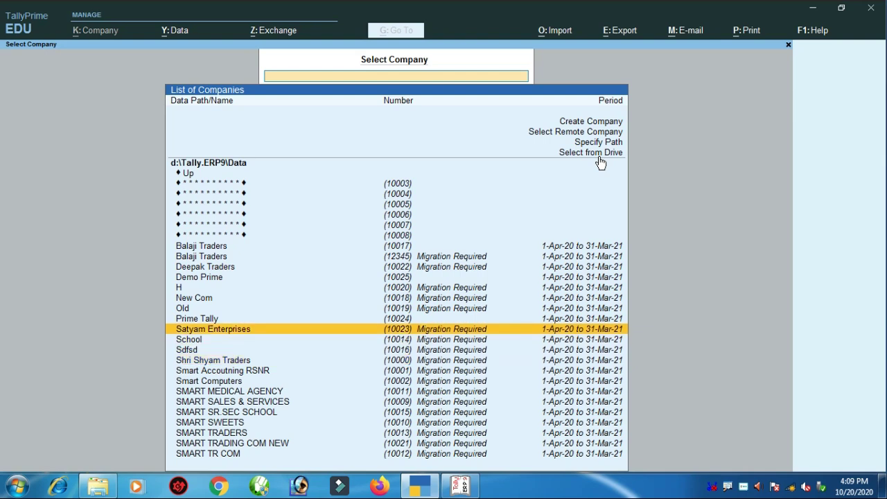
{"action": "key", "text": "Up"}
{"action": "key", "text": "Up"}
{"action": "key", "text": "Up"}
{"action": "key", "text": "Up"}
{"action": "key", "text": "Up"}
{"action": "key", "text": "Up"}
{"action": "key", "text": "Up"}
{"action": "key", "text": "Up"}
{"action": "key", "text": "Up"}
{"action": "key", "text": "Up"}
{"action": "key", "text": "Up"}
{"action": "key", "text": "Up"}
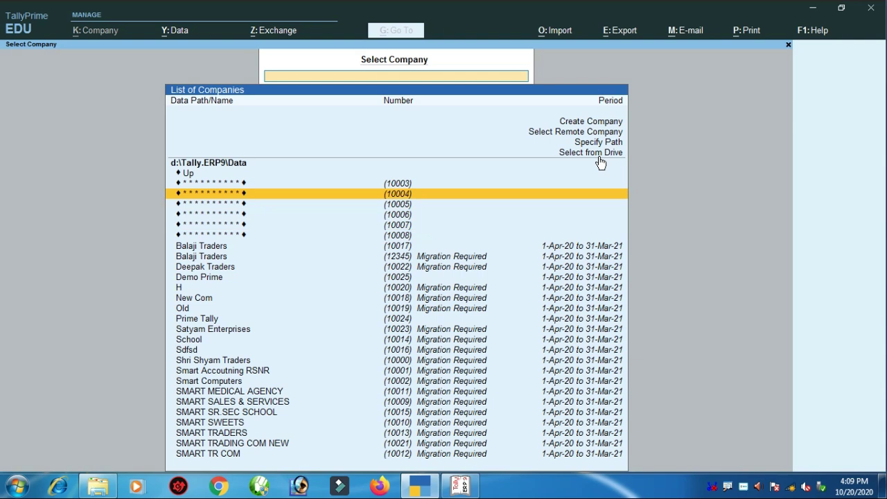
{"action": "key", "text": "Up"}
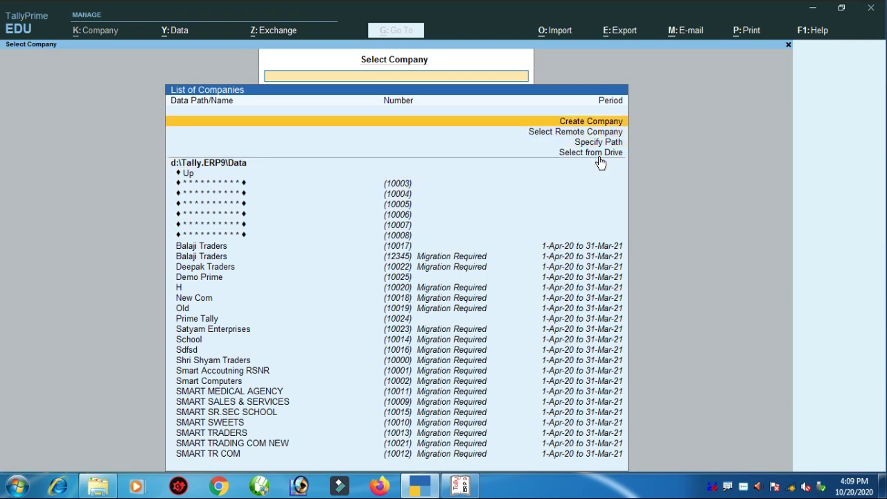
{"action": "key", "text": "Return"}
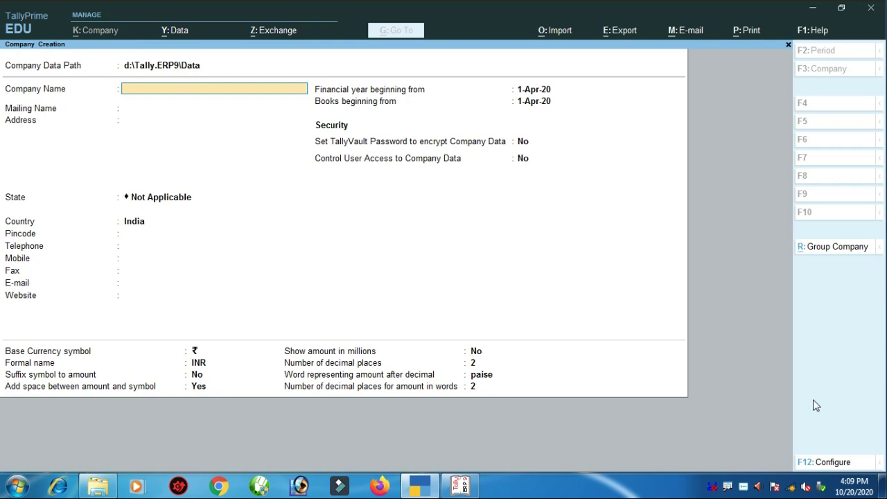
- Set every Company Creation configuration option to No, hiding contact, security and currency fields
{"action": "left_click", "coordinate": [835, 463]}
{"action": "left_click", "coordinate": [835, 463]}
{"action": "type", "text": "n"}
{"action": "key", "text": "Return"}
{"action": "type", "text": "n"}
{"action": "key", "text": "Return"}
{"action": "type", "text": "n"}
{"action": "key", "text": "Return"}
{"action": "type", "text": "n"}
{"action": "key", "text": "Return"}
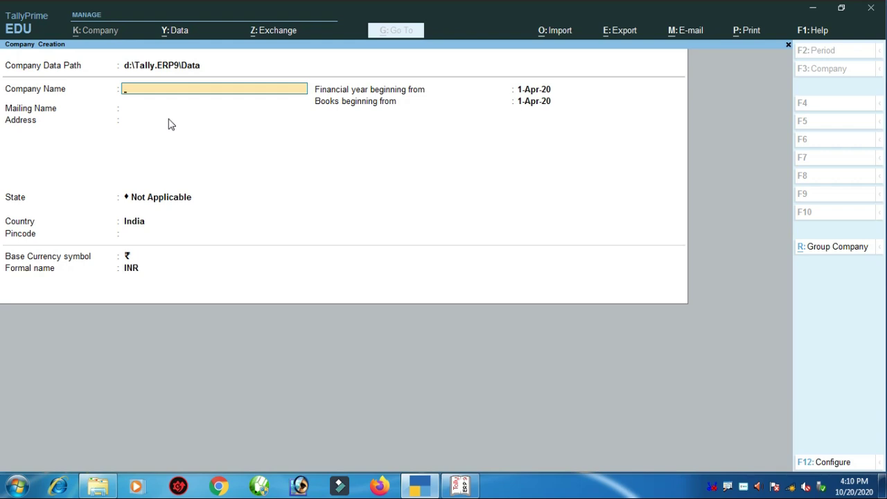
- Set the contact details and TallyVault options back to Yes, then quit Company Creation
{"action": "key", "text": "F12"}
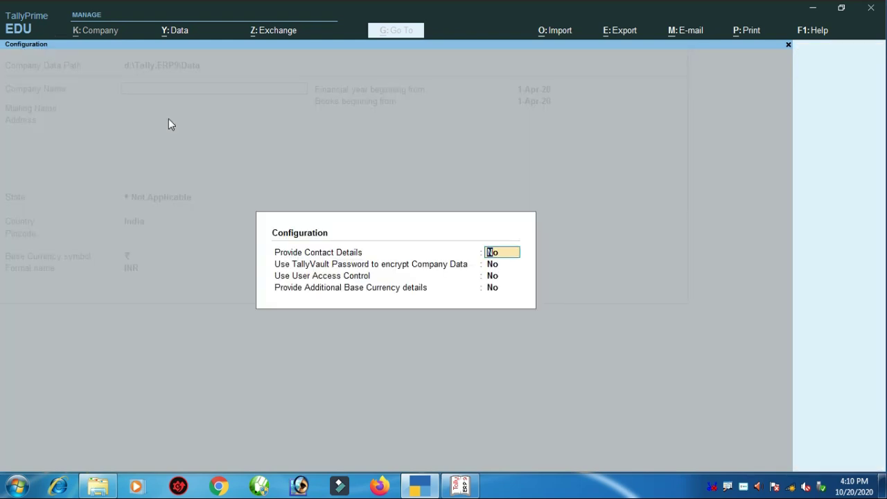
{"action": "type", "text": "y"}
{"action": "key", "text": "Return"}
{"action": "type", "text": "y"}
{"action": "key", "text": "Return"}
{"action": "type", "text": "y"}
{"action": "key", "text": "Return"}
{"action": "key", "text": "Return"}
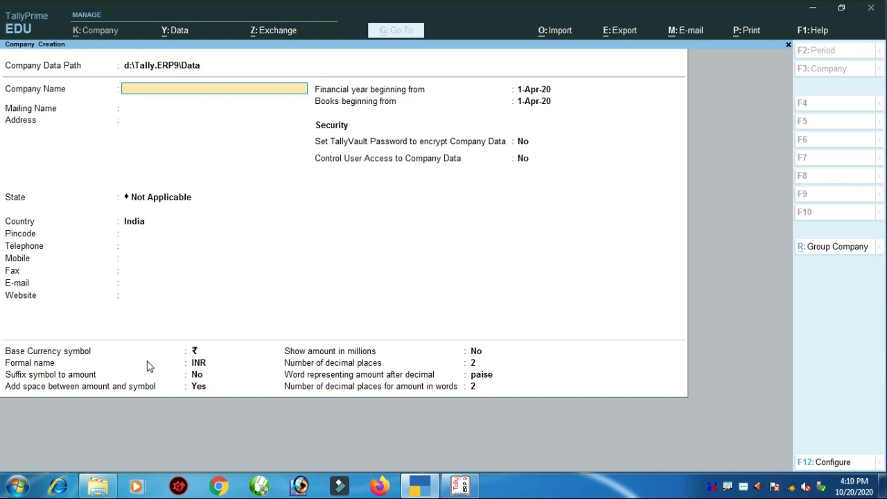
{"action": "key", "text": "Escape"}
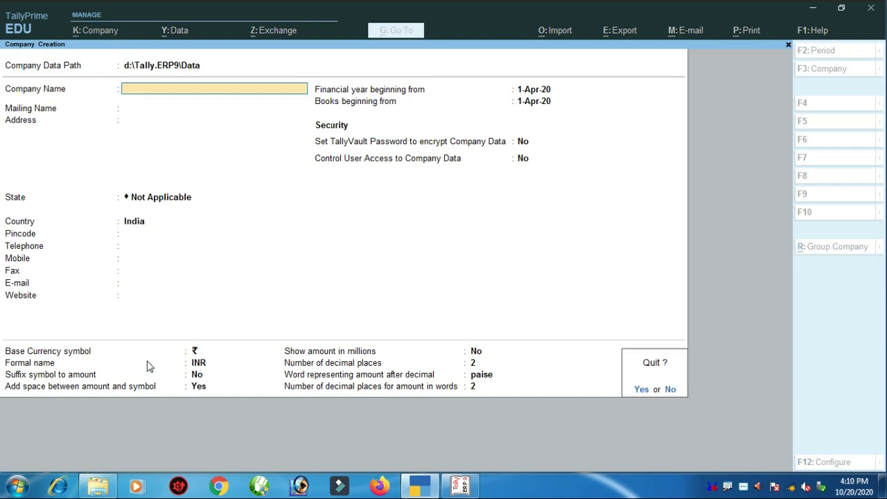
{"action": "key", "text": "Return"}
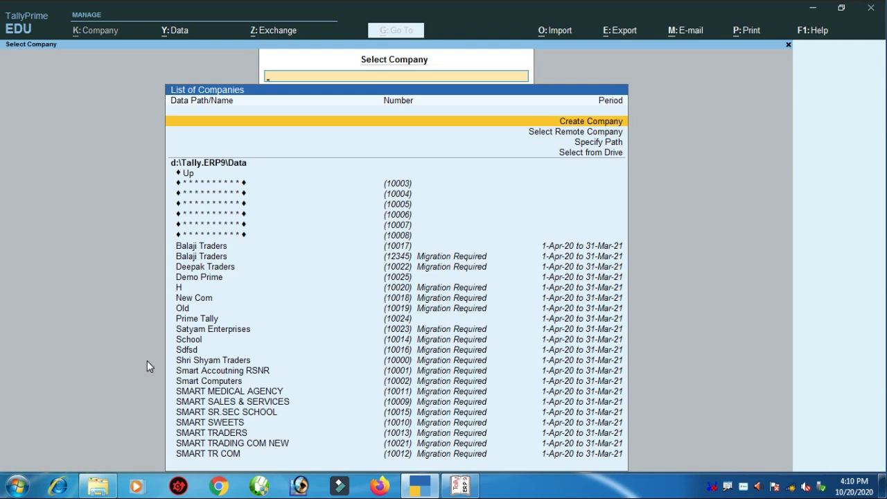
- Browse the C:\ drive via Select from Drive, then return to the d:\Tally.ERP9\Data company list
{"action": "key", "text": "Down"}
{"action": "key", "text": "Down"}
{"action": "key", "text": "Down"}
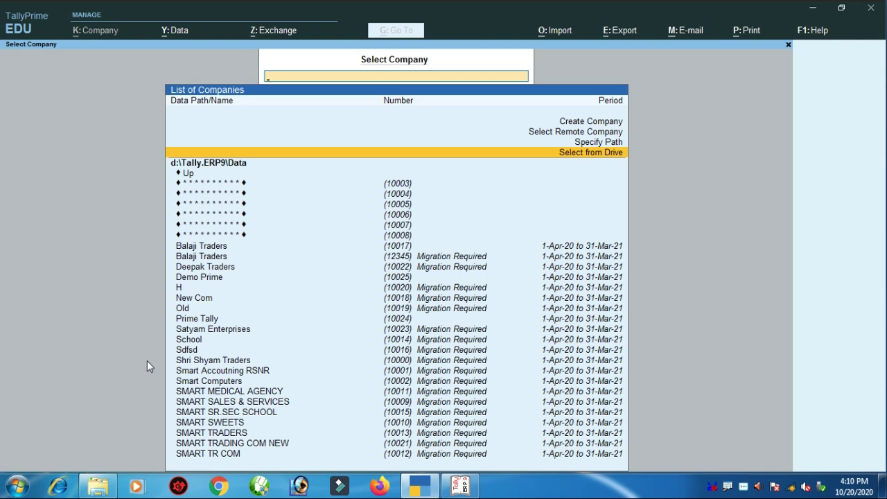
{"action": "key", "text": "Up"}
{"action": "key", "text": "Down"}
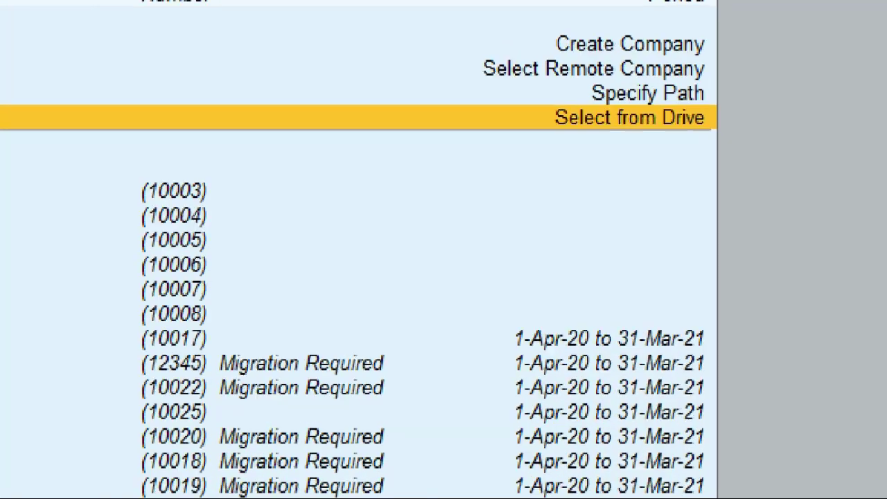
{"action": "left_click", "coordinate": [605, 153]}
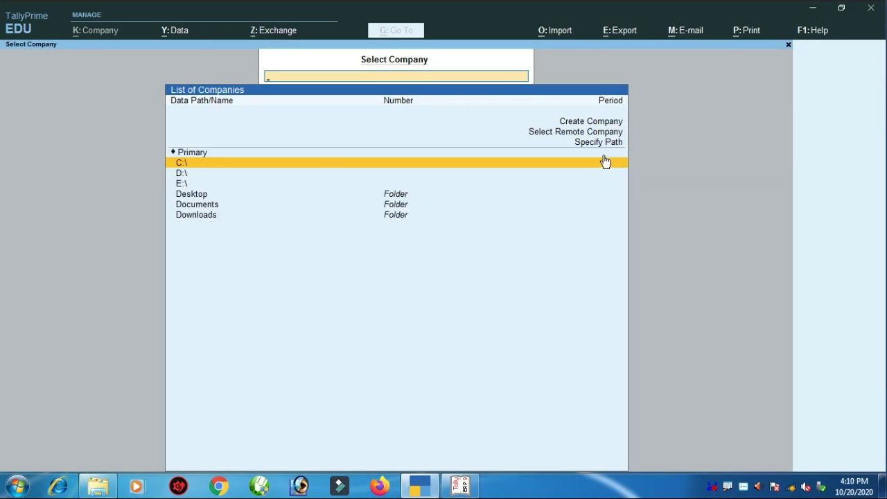
{"action": "key", "text": "Down"}
{"action": "key", "text": "Down"}
{"action": "key", "text": "Down"}
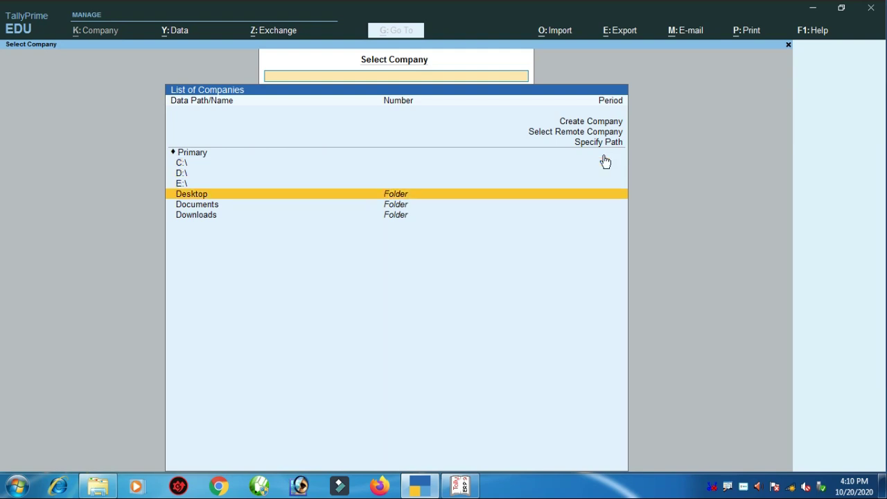
{"action": "key", "text": "Down"}
{"action": "key", "text": "Down"}
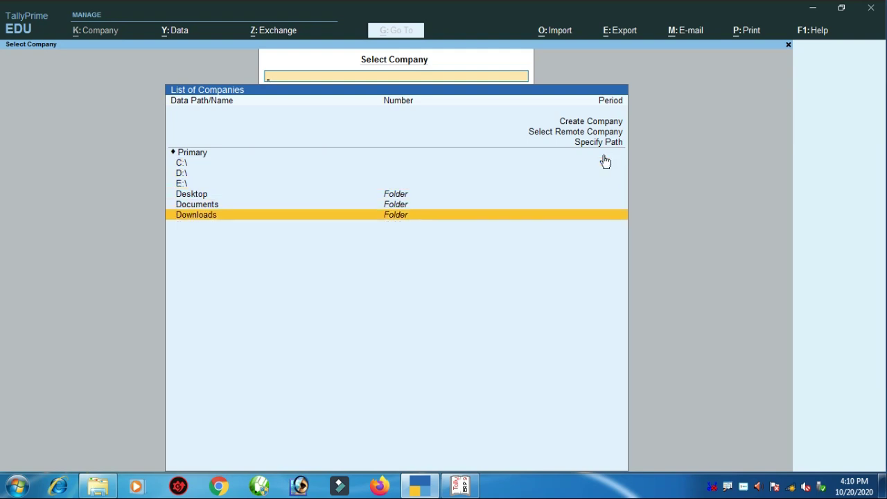
{"action": "key", "text": "Up"}
{"action": "key", "text": "Up"}
{"action": "key", "text": "Up"}
{"action": "key", "text": "Up"}
{"action": "key", "text": "Up"}
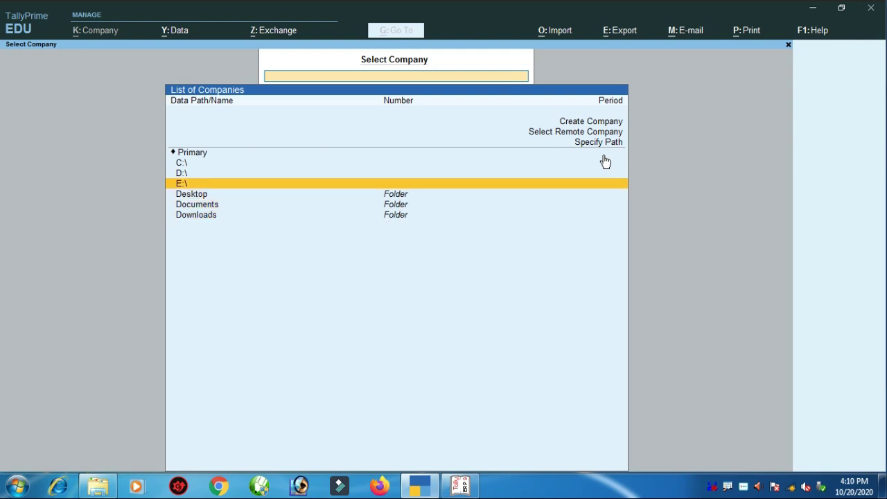
{"action": "key", "text": "Return"}
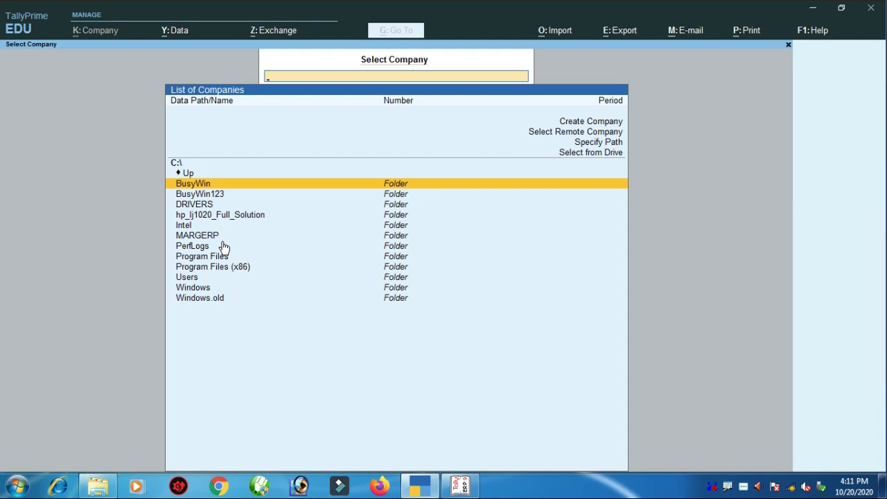
{"action": "key", "text": "Escape"}
{"action": "key", "text": "Escape"}
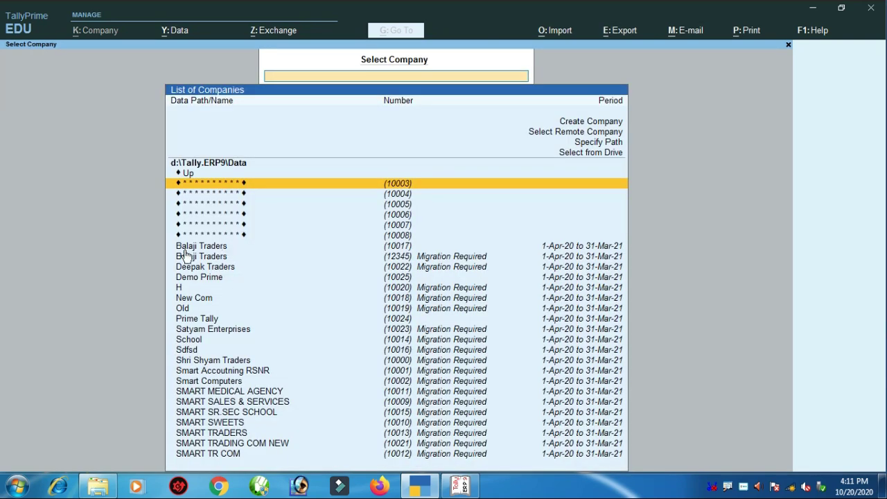
- Quit Tally.ERP 9's Company Creation, open its Select Company list, then return to TallyPrime
{"action": "left_click", "coordinate": [461, 485]}
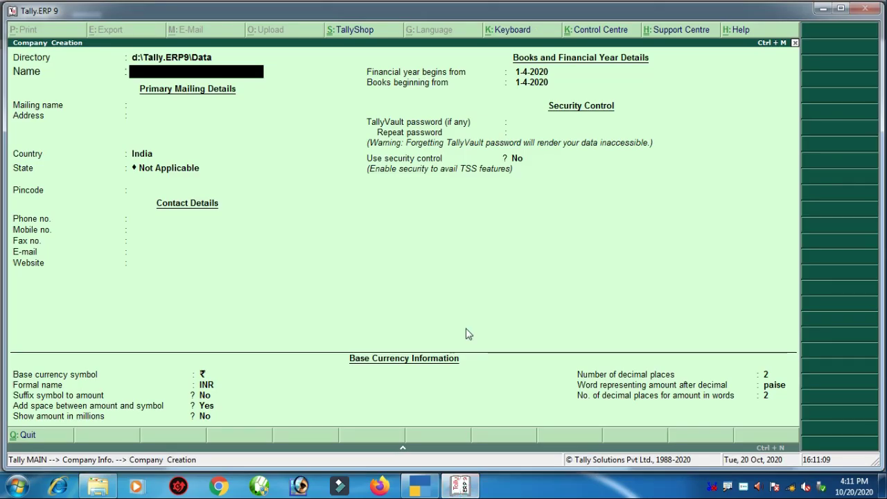
{"action": "key", "text": "Escape"}
{"action": "key", "text": "Return"}
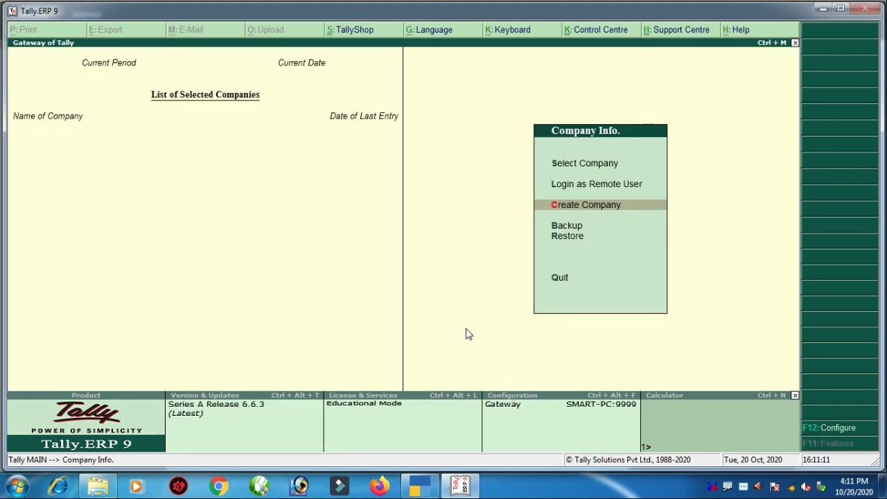
{"action": "key", "text": "Up"}
{"action": "key", "text": "Up"}
{"action": "key", "text": "Return"}
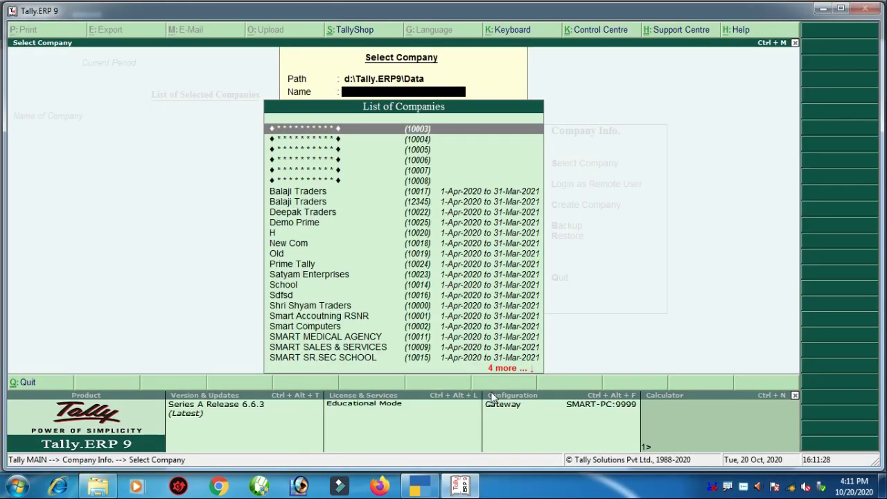
{"action": "left_click", "coordinate": [435, 485]}
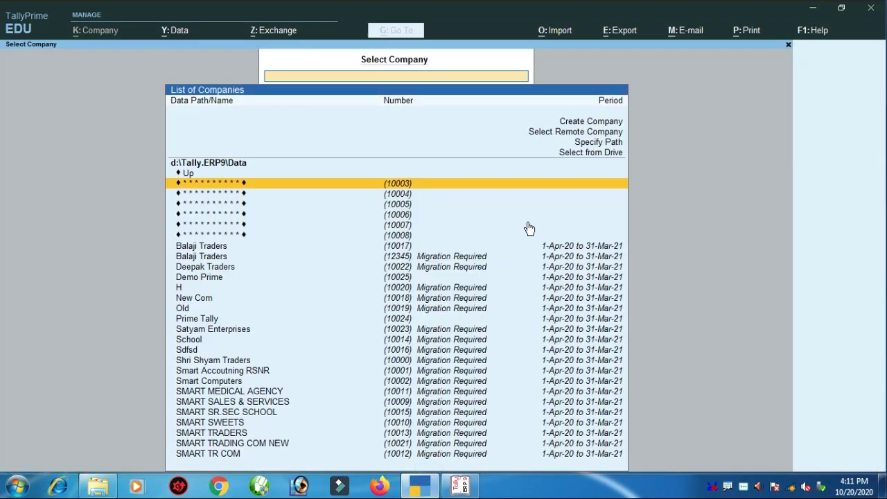
{"action": "key", "text": "Up"}
{"action": "key", "text": "Return"}
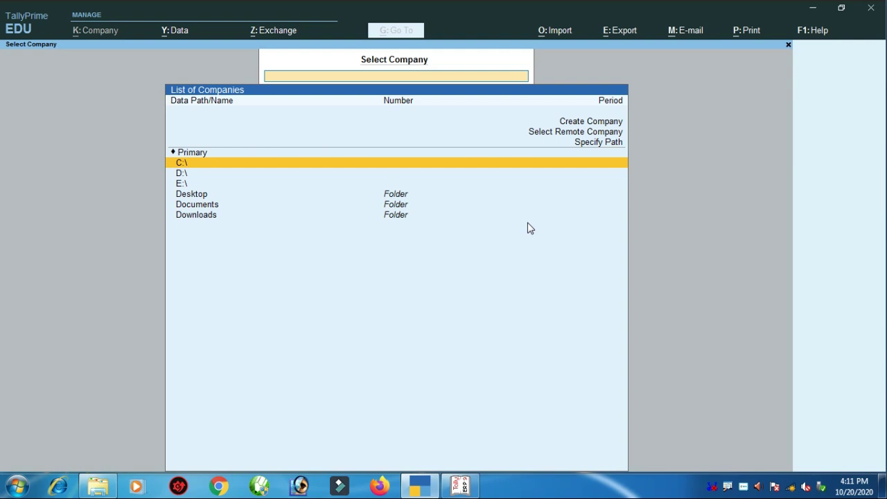
{"action": "key", "text": "Escape"}
{"action": "key", "text": "Escape"}
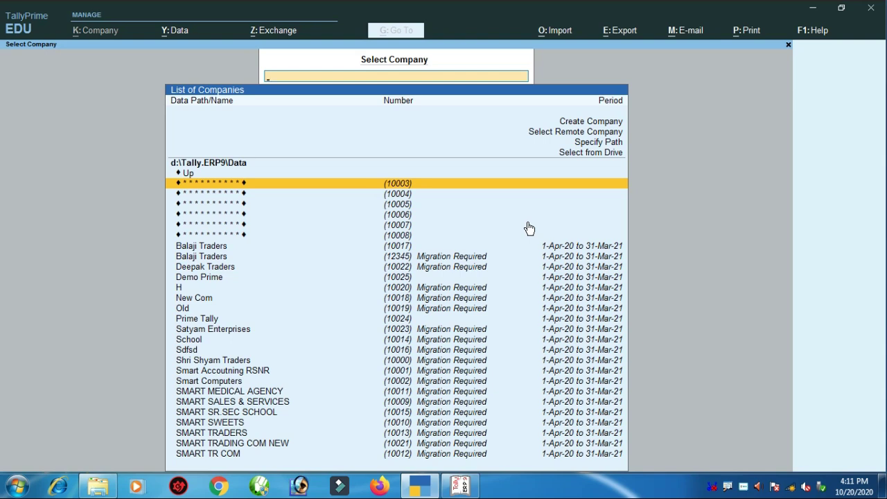
{"action": "key", "text": "Up"}
{"action": "key", "text": "Up"}
{"action": "key", "text": "Up"}
{"action": "key", "text": "Down"}
{"action": "key", "text": "Down"}
{"action": "key", "text": "Down"}
{"action": "key", "text": "Down"}
{"action": "key", "text": "Down"}
{"action": "key", "text": "Down"}
{"action": "key", "text": "Down"}
{"action": "key", "text": "Down"}
{"action": "key", "text": "Down"}
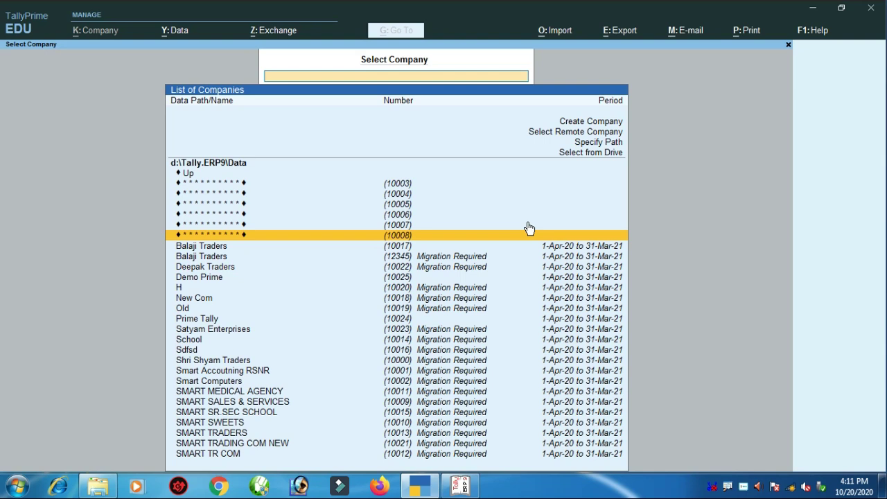
{"action": "key", "text": "Up"}
{"action": "key", "text": "Up"}
{"action": "key", "text": "Up"}
{"action": "key", "text": "Up"}
{"action": "key", "text": "Up"}
{"action": "key", "text": "Up"}
{"action": "key", "text": "Up"}
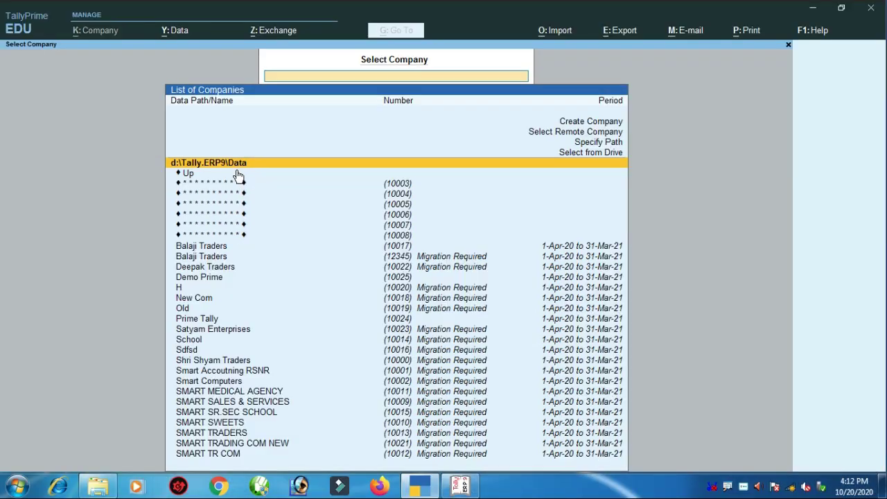
{"action": "left_click", "coordinate": [236, 175]}
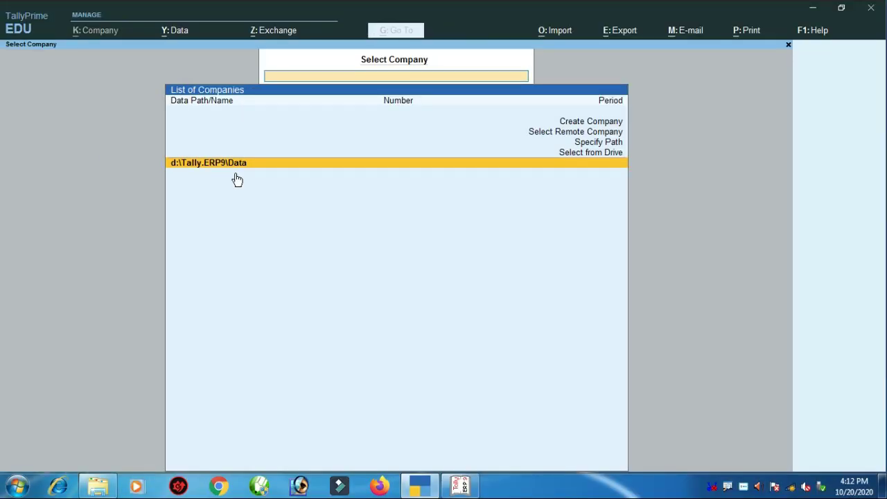
{"action": "left_click", "coordinate": [237, 179]}
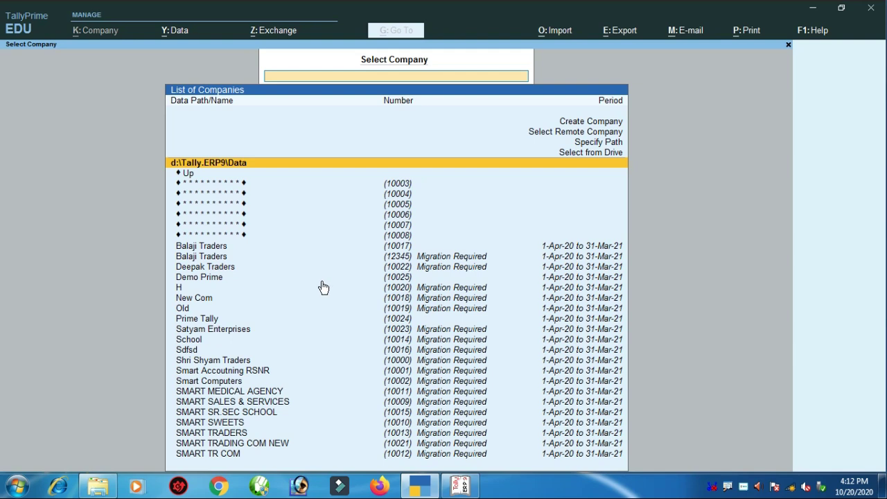
{"action": "key", "text": "Down"}
{"action": "key", "text": "Down"}
{"action": "key", "text": "Down"}
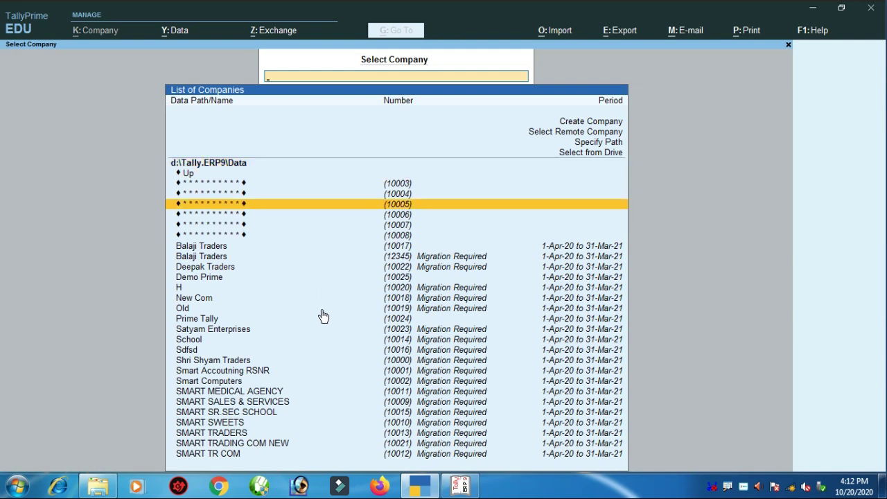
- Open Demo Prime in TallyPrime, log in with username and password, then switch to Tally.ERP 9
{"action": "key", "text": "Down"}
{"action": "key", "text": "Down"}
{"action": "key", "text": "Down"}
{"action": "key", "text": "Down"}
{"action": "key", "text": "Down"}
{"action": "key", "text": "Down"}
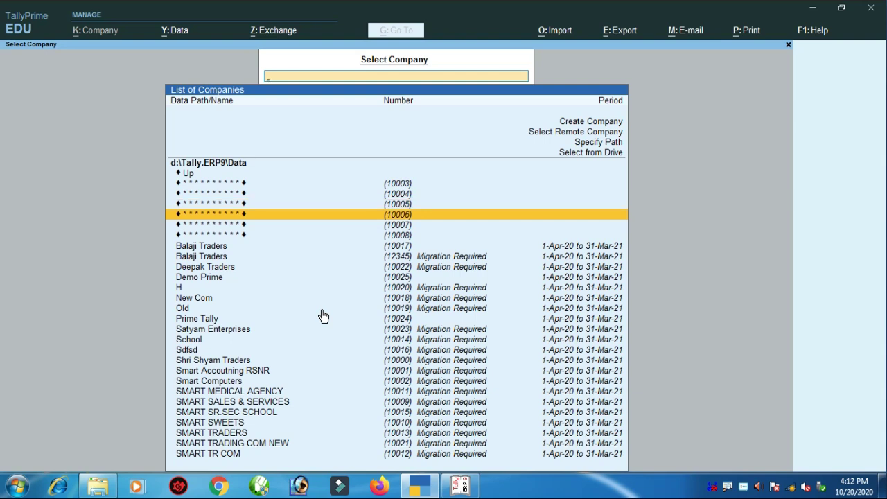
{"action": "key", "text": "Down"}
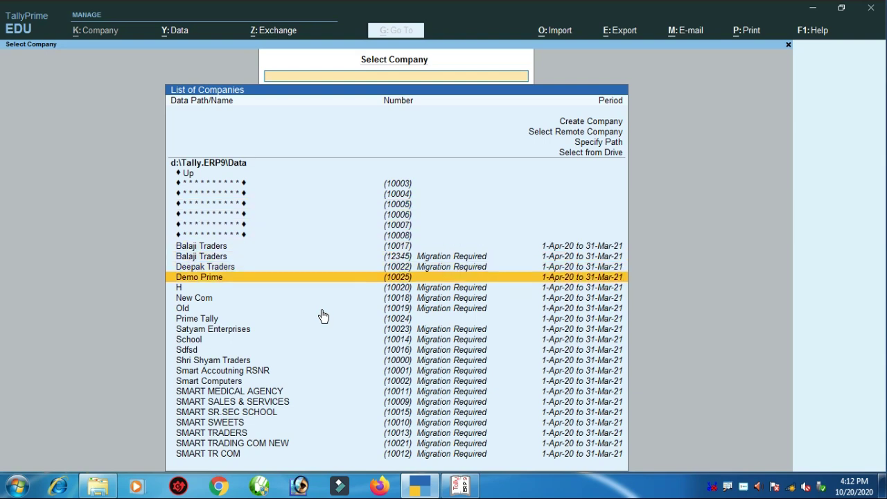
{"action": "key", "text": "Return"}
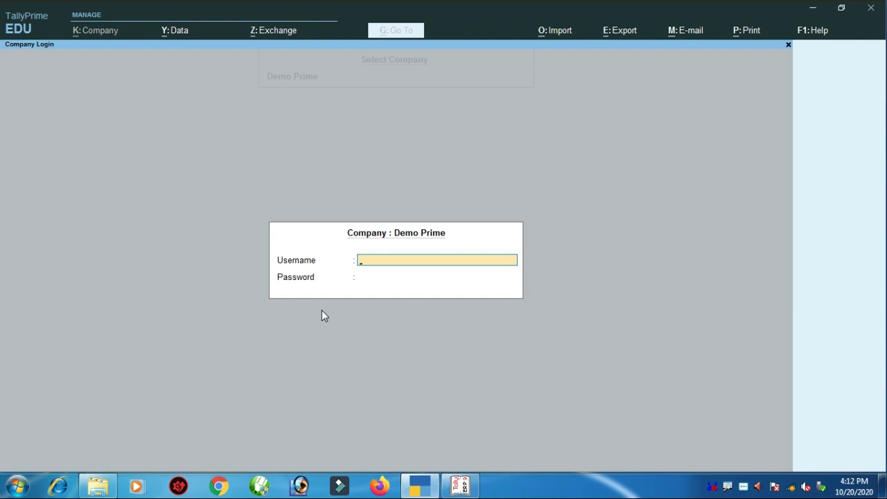
{"action": "type", "text": "tally"}
{"action": "key", "text": "Return"}
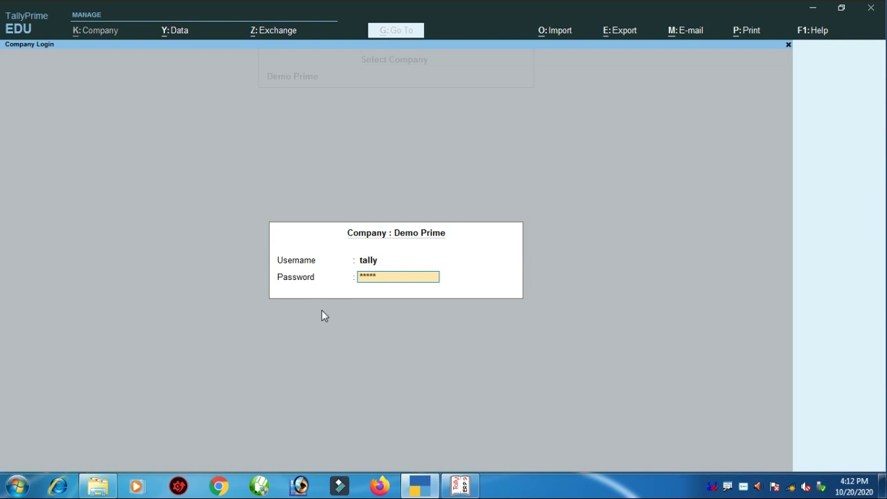
{"action": "key", "text": "Return"}
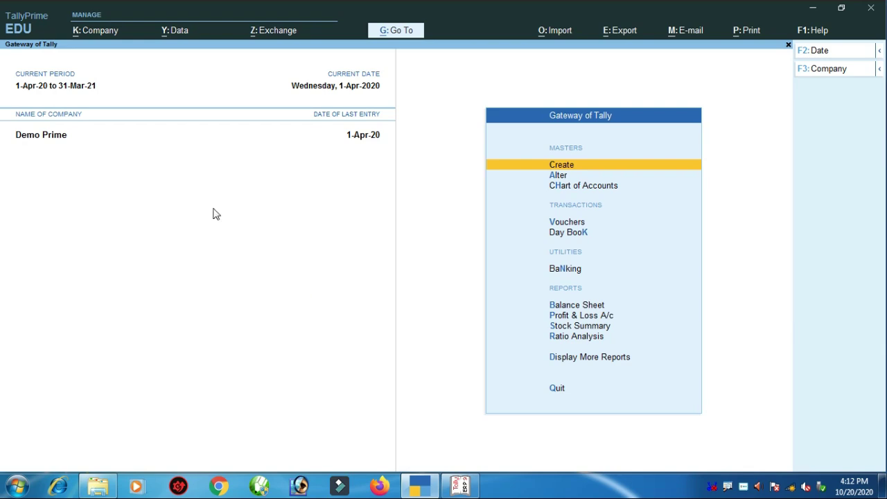
{"action": "left_click", "coordinate": [461, 485]}
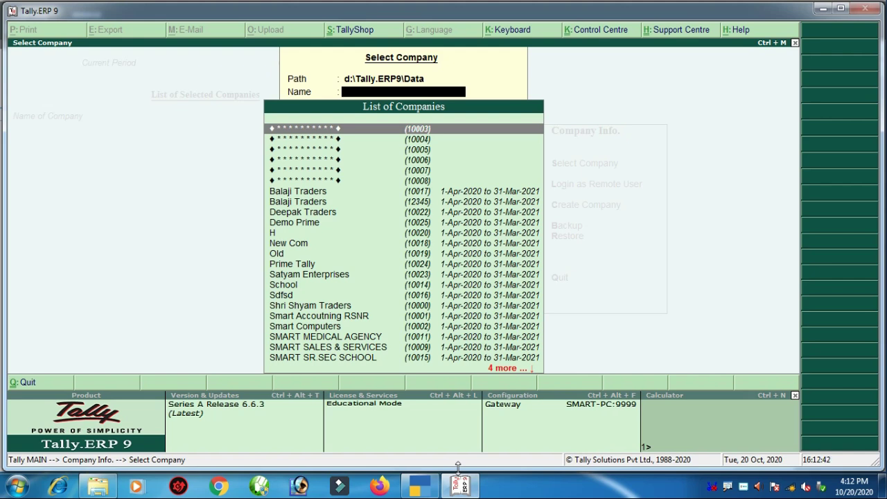
- Open the New Com company in Tally.ERP 9, then switch back to TallyPrime
{"action": "key", "text": "Down"}
{"action": "key", "text": "Down"}
{"action": "key", "text": "Down"}
{"action": "key", "text": "Down"}
{"action": "key", "text": "Down"}
{"action": "key", "text": "Down"}
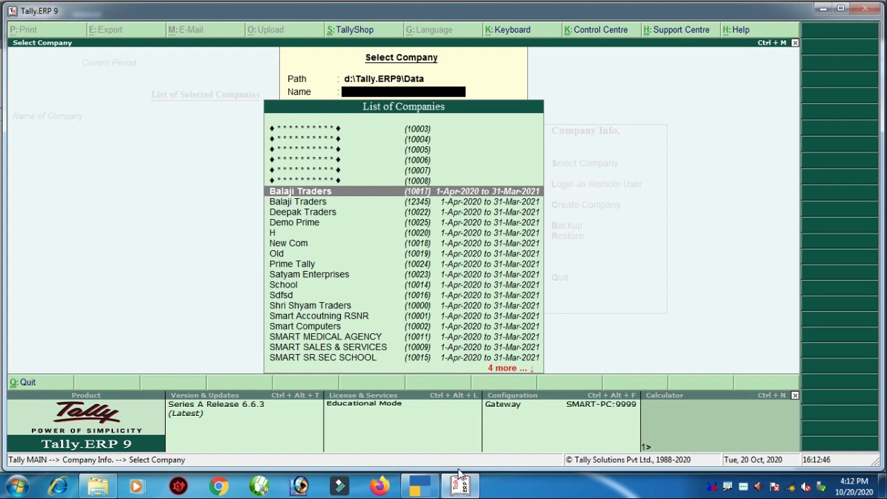
{"action": "key", "text": "Down"}
{"action": "key", "text": "Down"}
{"action": "key", "text": "Down"}
{"action": "key", "text": "Down"}
{"action": "key", "text": "Down"}
{"action": "key", "text": "Return"}
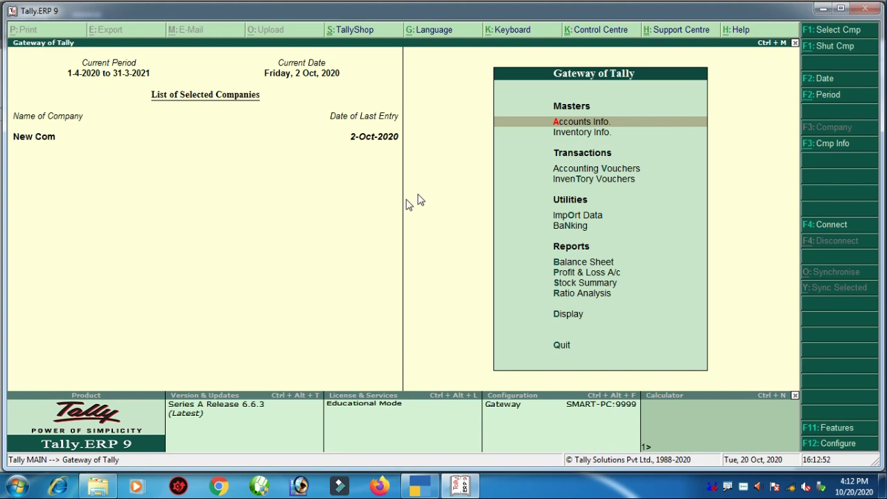
{"action": "left_click", "coordinate": [424, 488]}
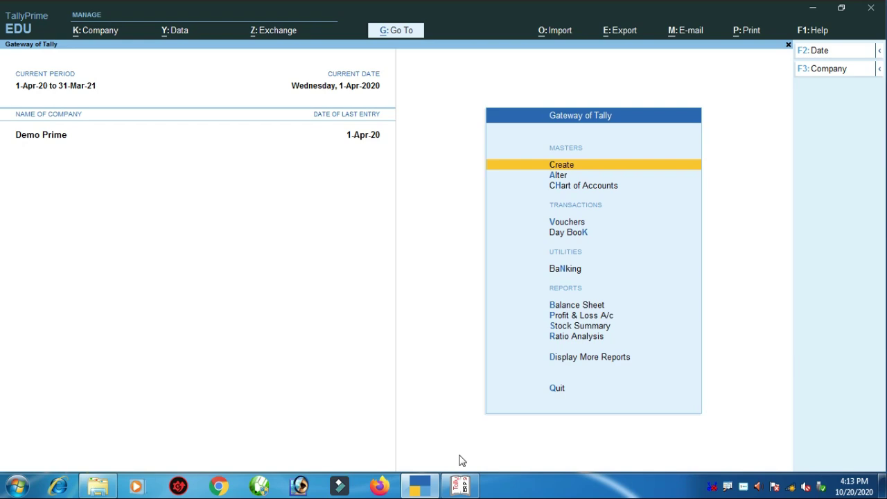
{"action": "left_click", "coordinate": [461, 486]}
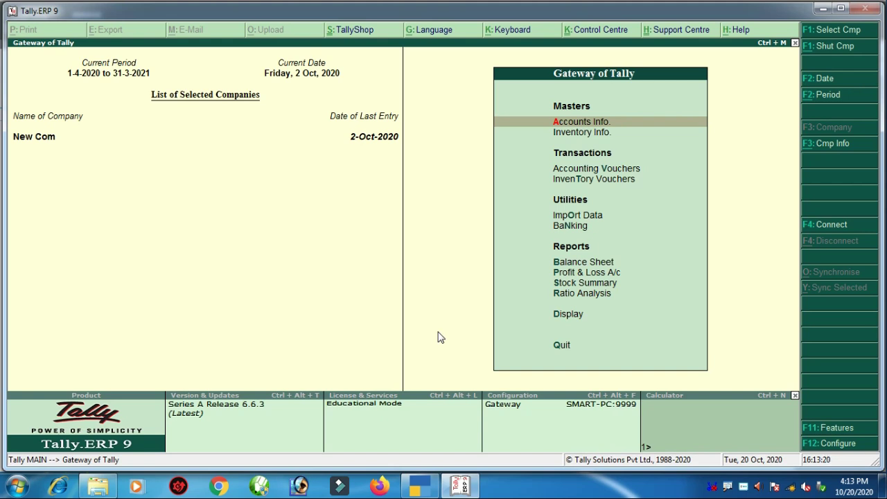
{"action": "left_click", "coordinate": [338, 242]}
{"action": "left_click", "coordinate": [419, 485]}
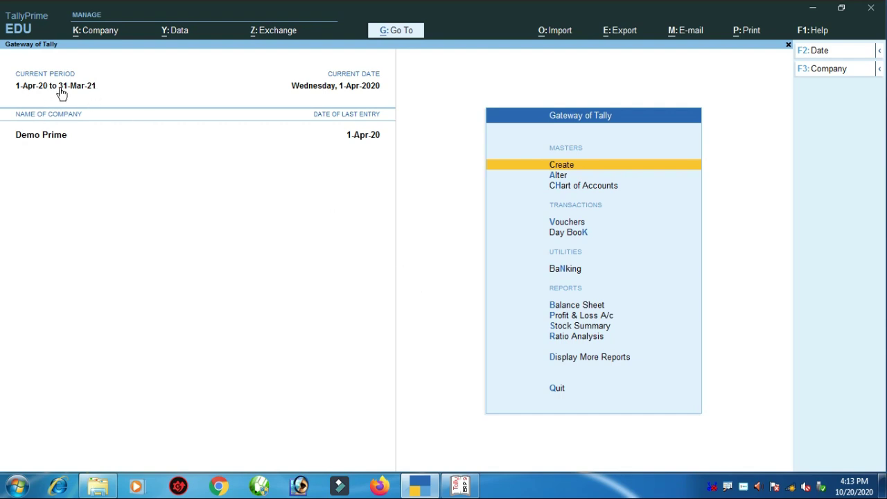
{"action": "left_click", "coordinate": [461, 485]}
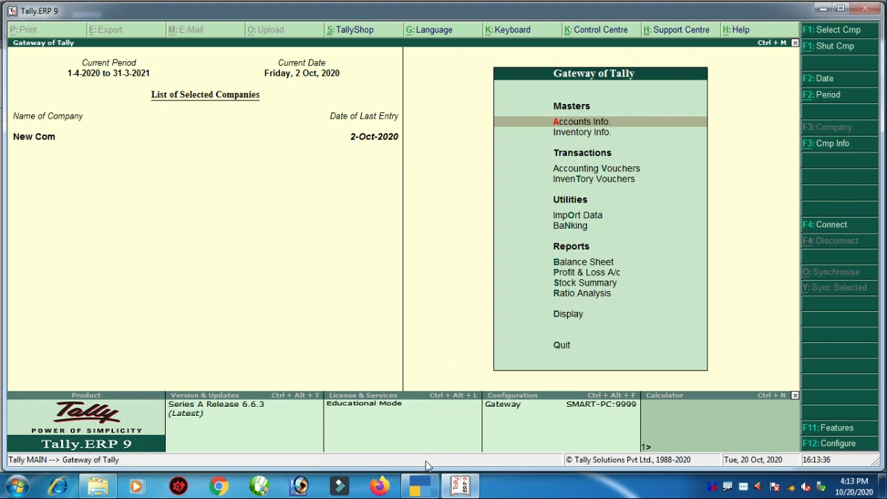
{"action": "left_click", "coordinate": [420, 487]}
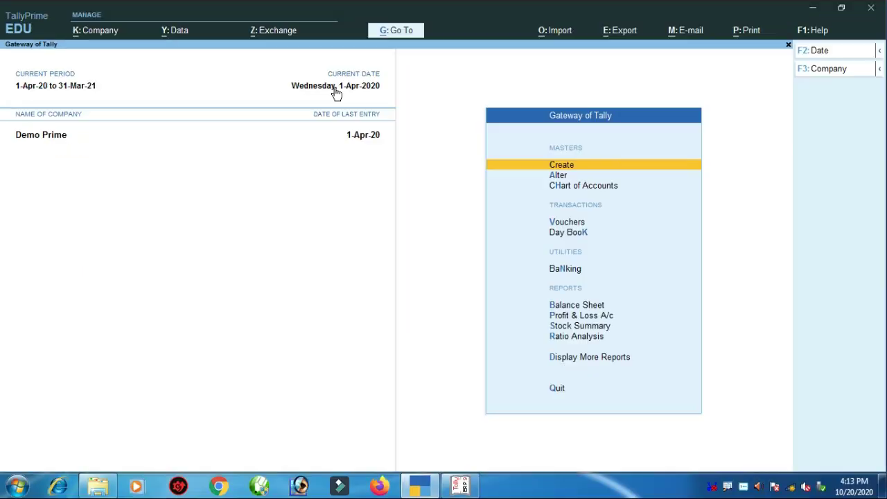
{"action": "key", "text": "ctrl"}
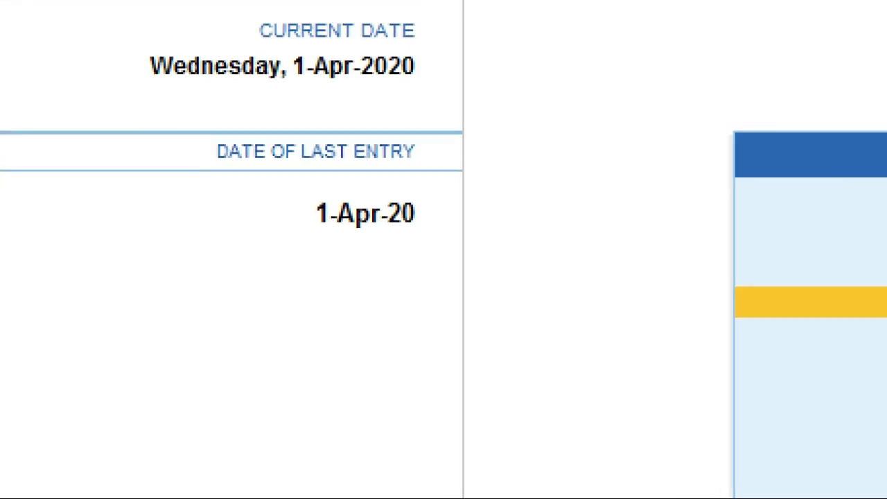
{"action": "left_click_drag", "start_coordinate": [170, 147], "coordinate": [477, 291]}
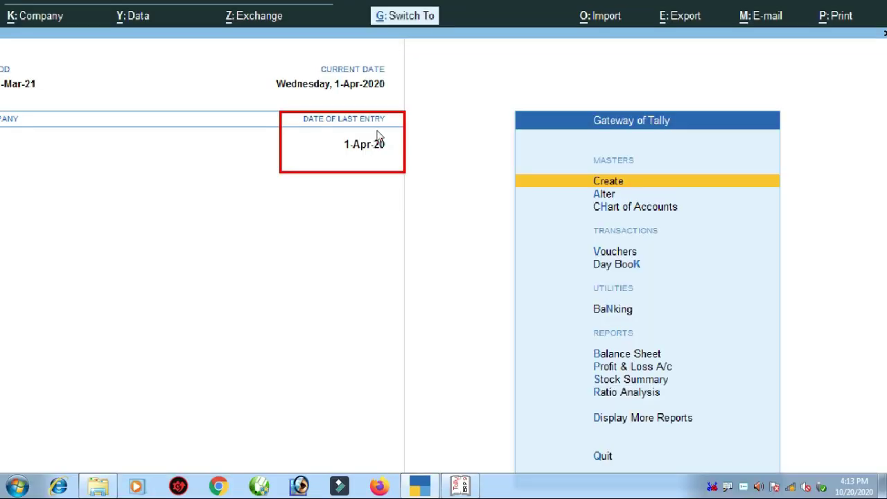
{"action": "key", "text": "ctrl"}
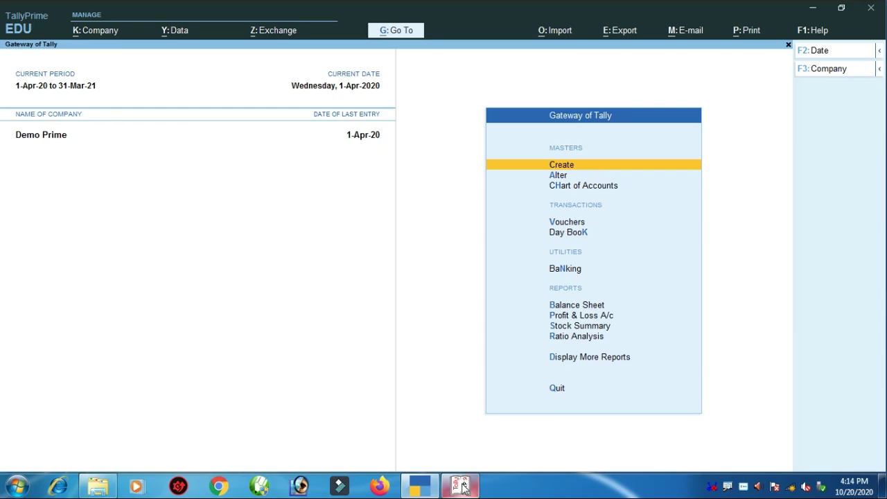
- Review Accounts Info. and Inventory Info. on Tally.ERP 9's Gateway, then return to TallyPrime
{"action": "left_click", "coordinate": [463, 487]}
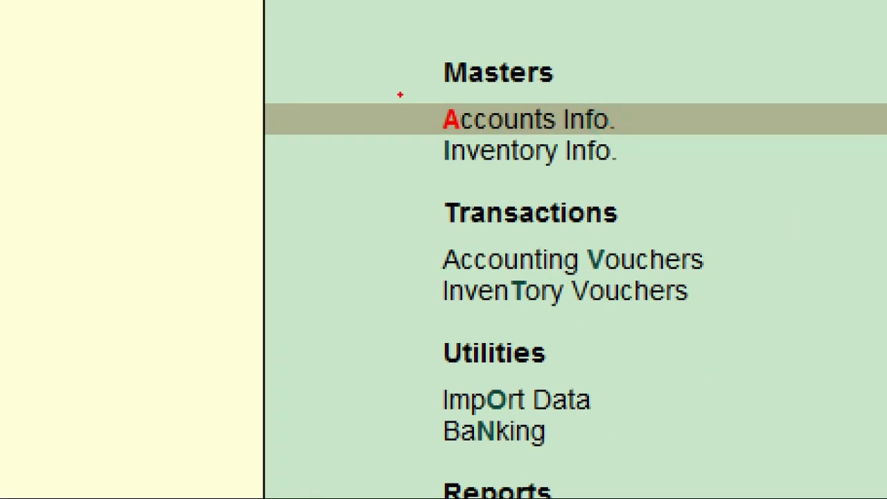
{"action": "mouse_move", "coordinate": [385, 86]}
{"action": "left_mouse_down"}
{"action": "mouse_move", "coordinate": [420, 159]}
{"action": "mouse_move", "coordinate": [638, 198]}
{"action": "mouse_move", "coordinate": [669, 189]}
{"action": "left_mouse_up"}
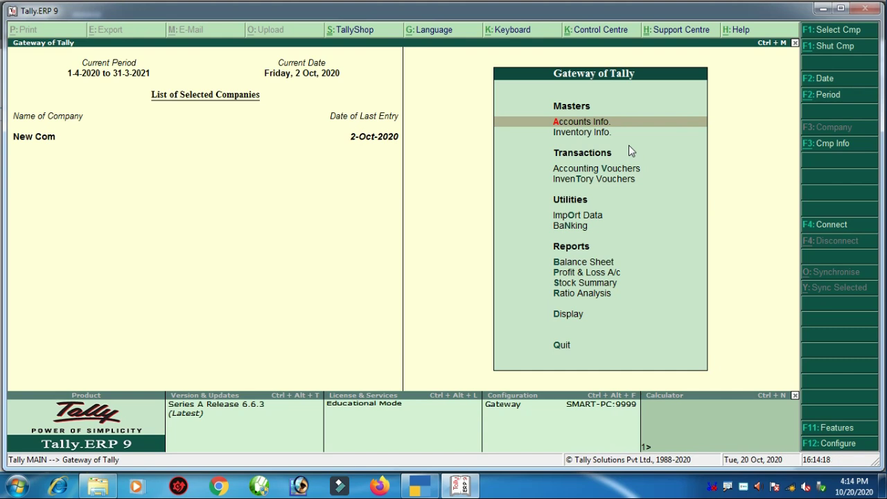
{"action": "key", "text": "Down"}
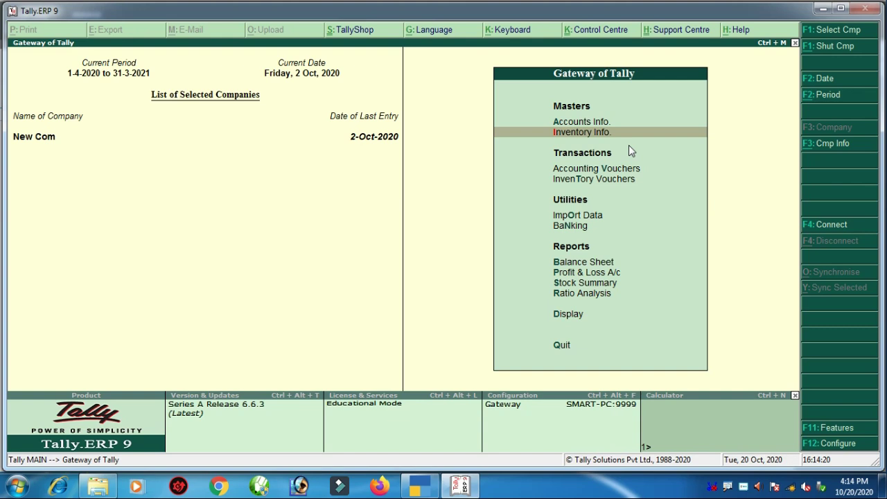
{"action": "key", "text": "Up"}
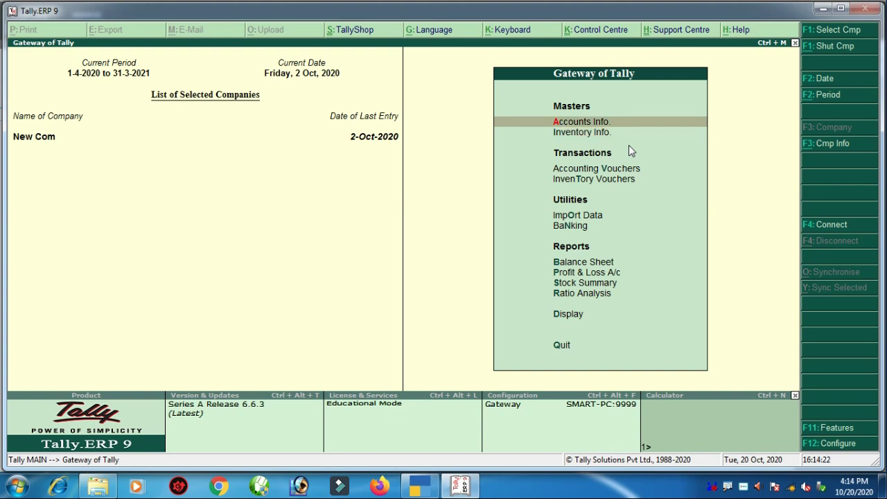
{"action": "key", "text": "Down"}
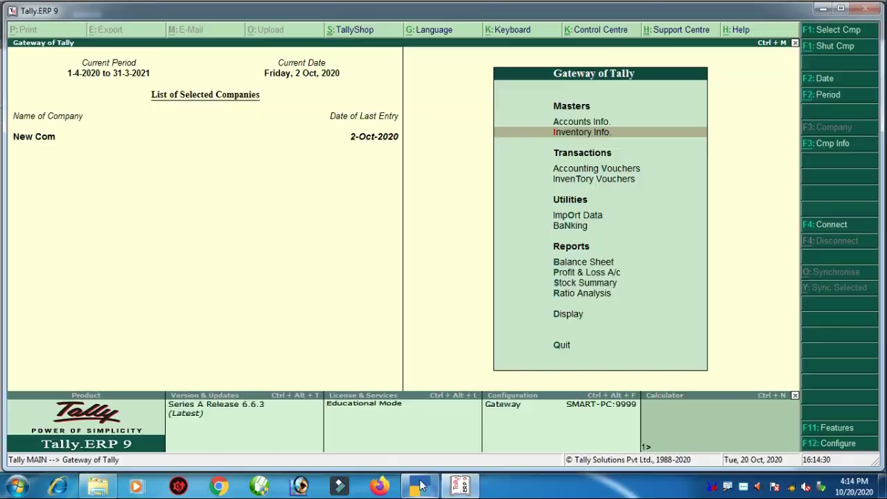
{"action": "left_click", "coordinate": [420, 485]}
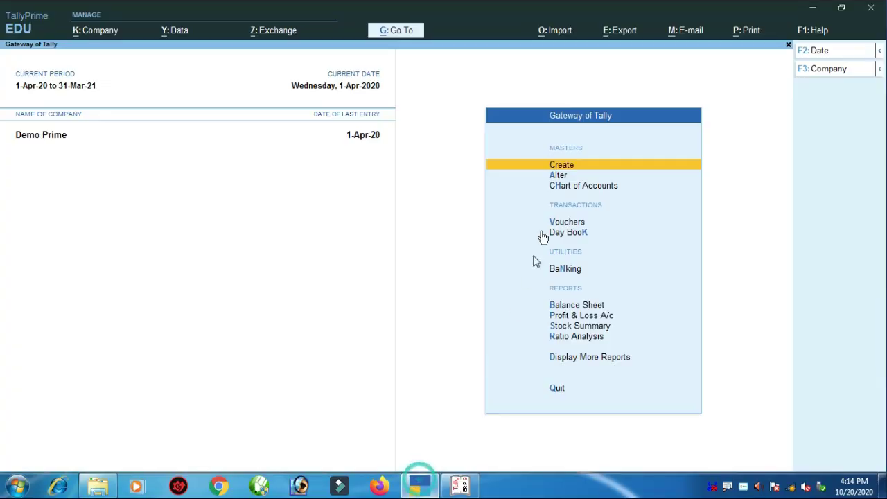
- Bring up TallyPrime's List of Masters to create for Demo Prime
{"action": "key", "text": "ctrl"}
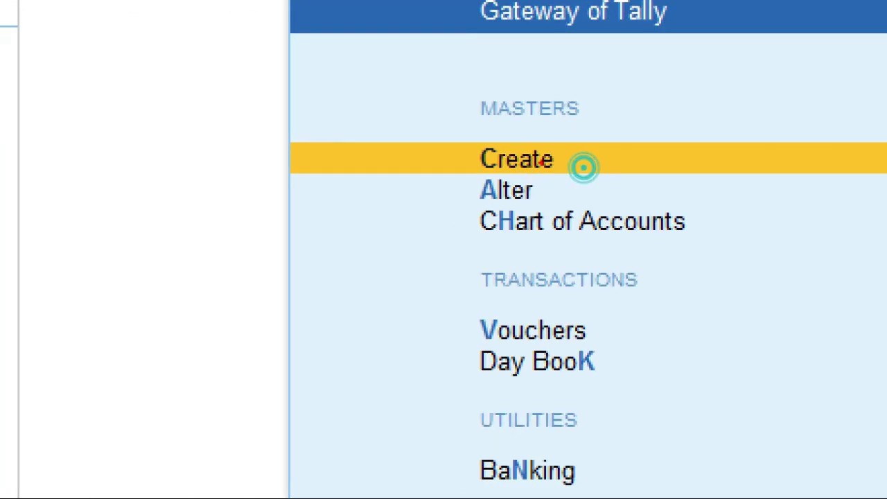
{"action": "mouse_move", "coordinate": [410, 103]}
{"action": "left_mouse_down"}
{"action": "mouse_move", "coordinate": [556, 181]}
{"action": "mouse_move", "coordinate": [615, 184]}
{"action": "left_mouse_up"}
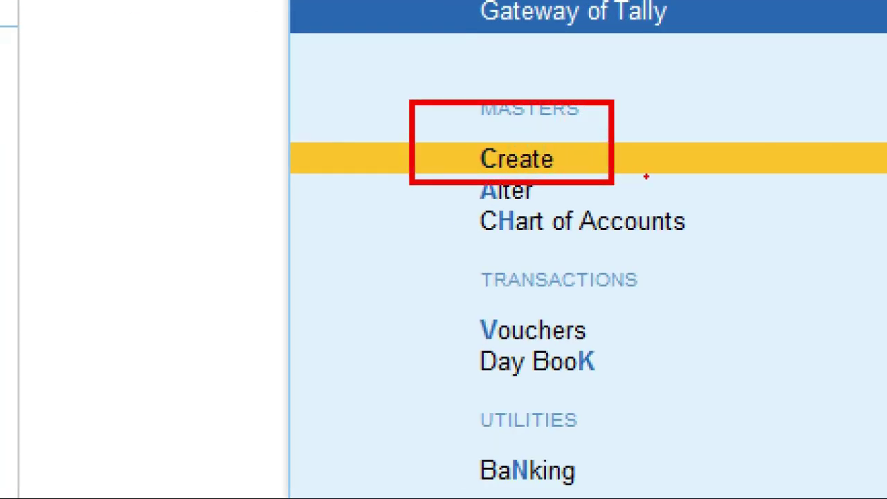
{"action": "key", "text": "Escape"}
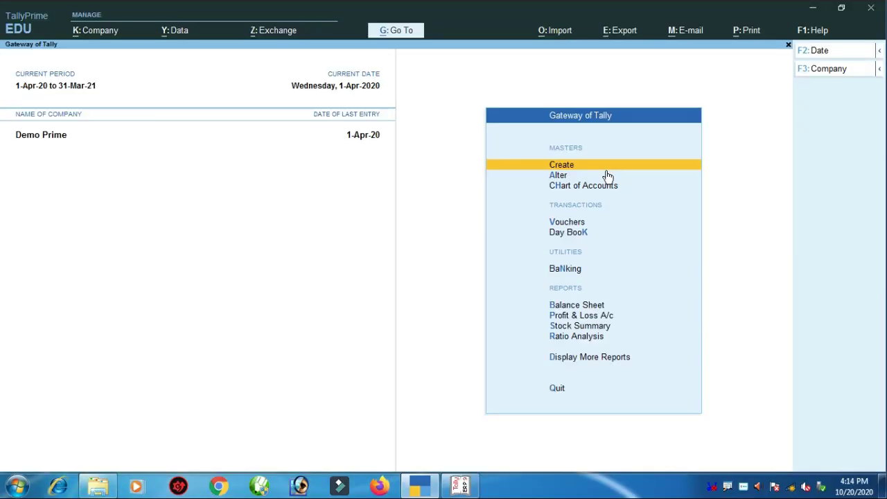
{"action": "left_click", "coordinate": [607, 171]}
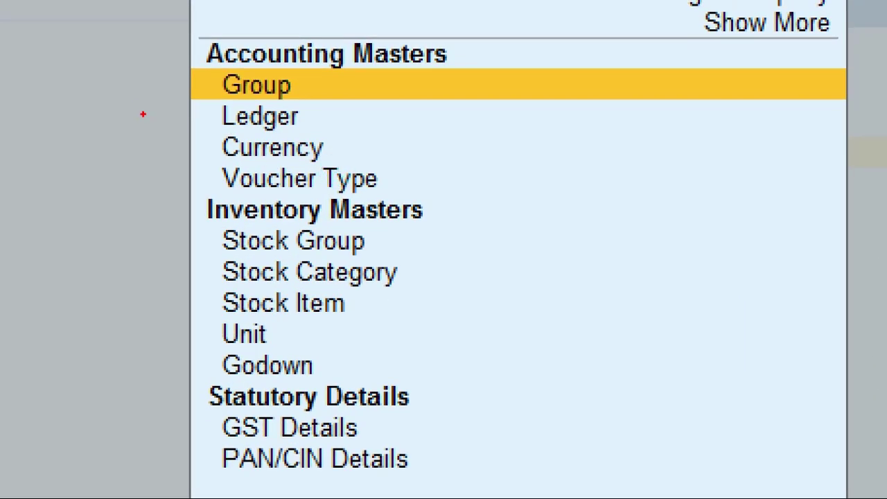
- Choose Ledger from the masters list to start a new ledger
{"action": "left_click_drag", "start_coordinate": [143, 113], "coordinate": [215, 115]}
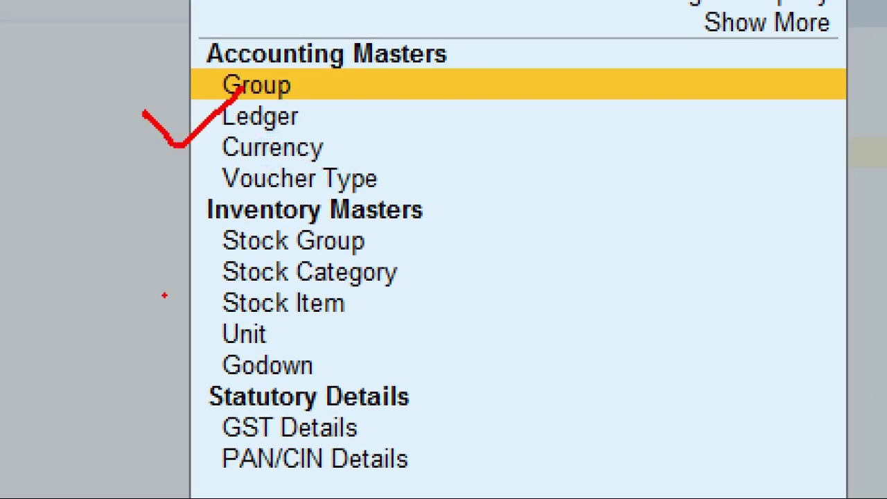
{"action": "left_click_drag", "start_coordinate": [143, 291], "coordinate": [225, 282]}
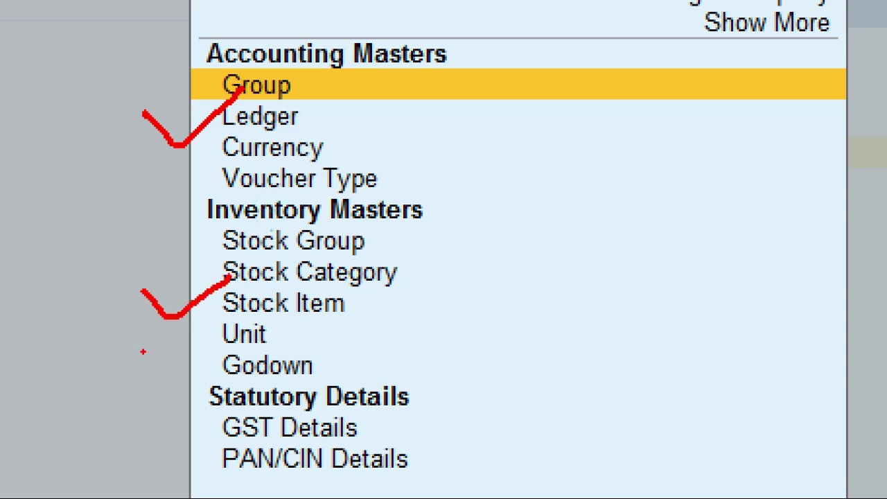
{"action": "left_click_drag", "start_coordinate": [142, 351], "coordinate": [239, 297]}
{"action": "mouse_move", "coordinate": [166, 361]}
{"action": "left_mouse_down"}
{"action": "mouse_move", "coordinate": [176, 368]}
{"action": "mouse_move", "coordinate": [239, 339]}
{"action": "left_mouse_up"}
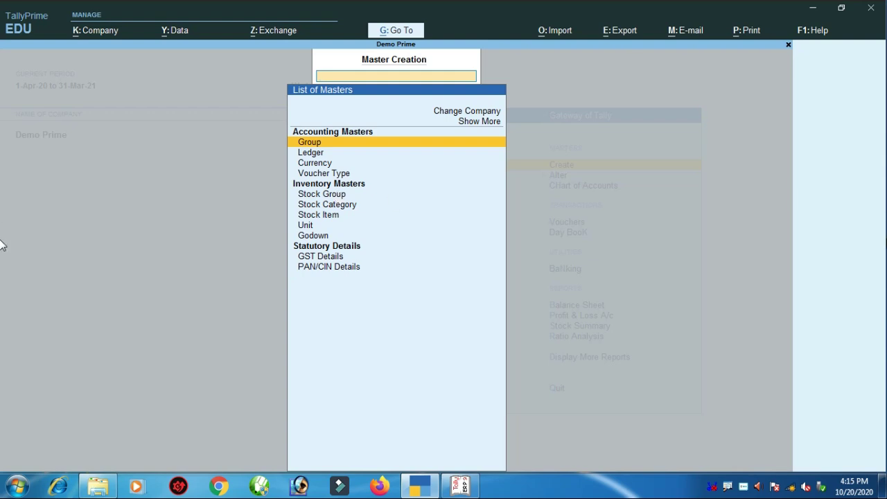
{"action": "key", "text": "Down"}
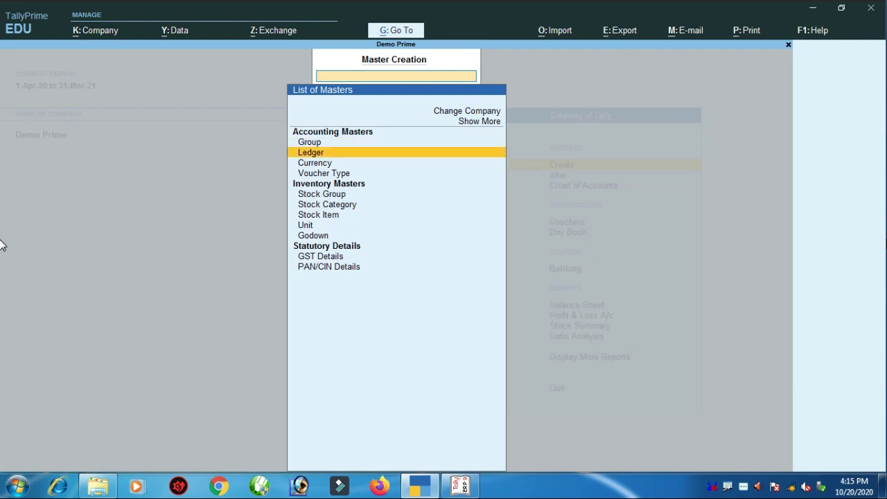
{"action": "key", "text": "Return"}
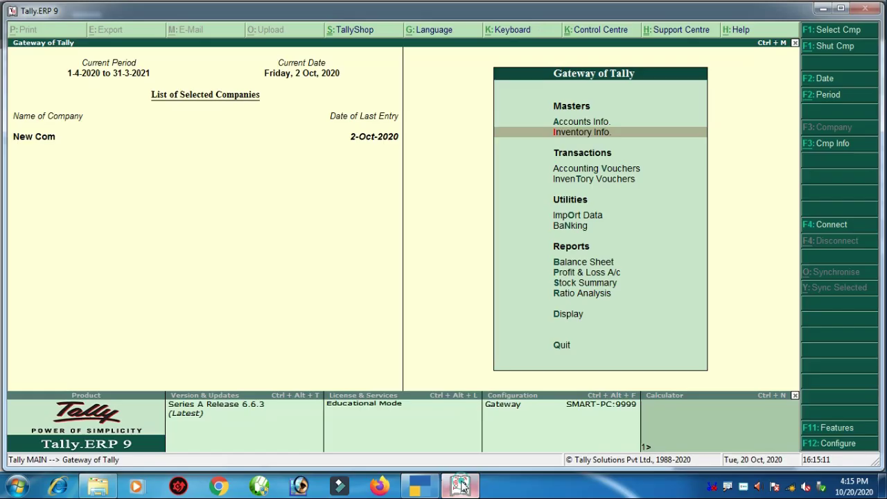
- In Tally.ERP 9, go to New Com's Accounts Info > Ledgers and open Ledger Creation
{"action": "left_click", "coordinate": [461, 485]}
{"action": "key", "text": "Up"}
{"action": "key", "text": "Return"}
{"action": "key", "text": "Down"}
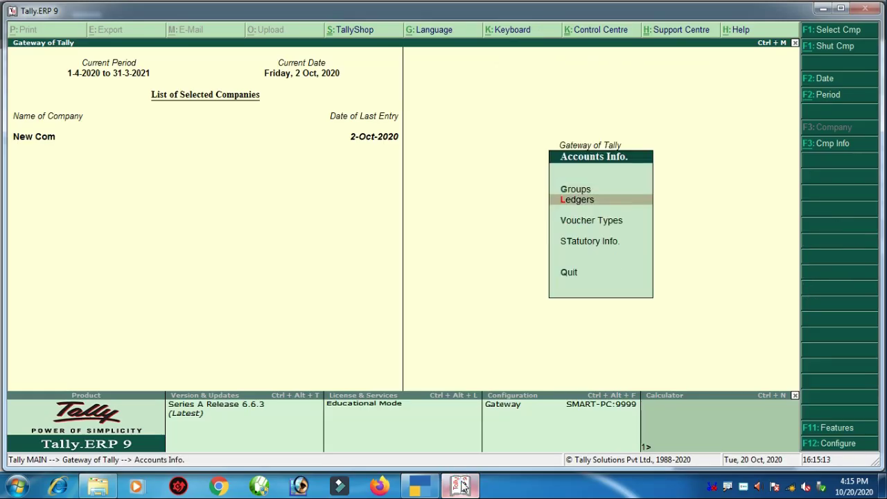
{"action": "key", "text": "Return"}
{"action": "key", "text": "Return"}
{"action": "key", "text": "Escape"}
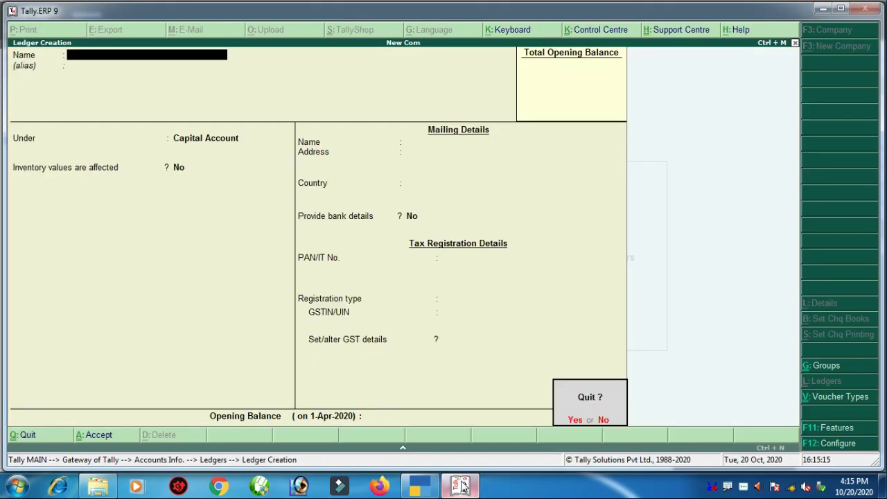
{"action": "key", "text": "Return"}
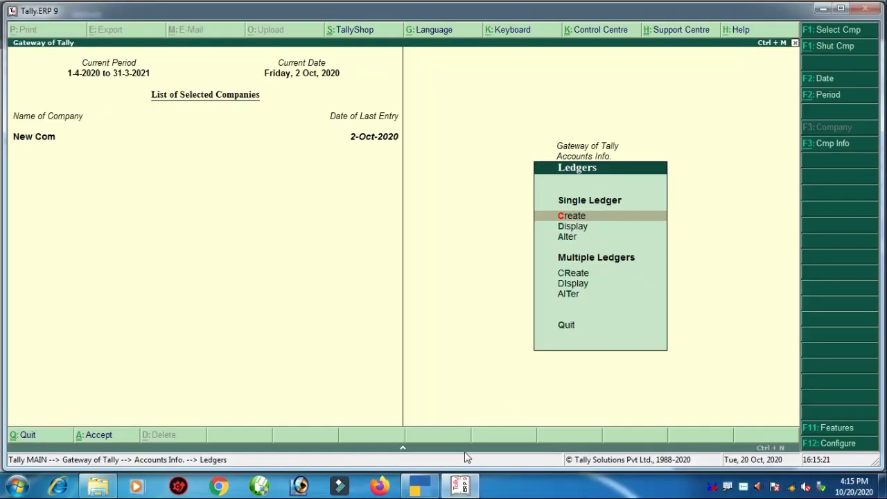
- In TallyPrime, close the ledger form and start a fresh Ledger from the masters list
{"action": "left_click", "coordinate": [419, 485]}
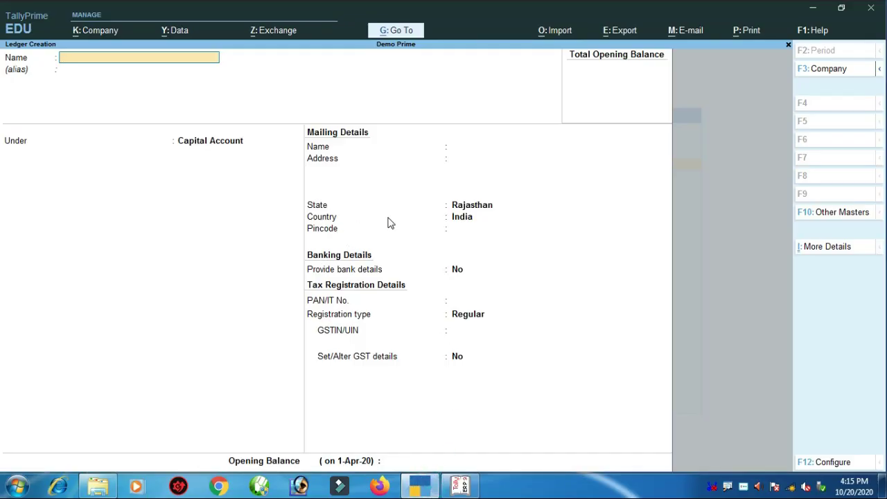
{"action": "key", "text": "Escape"}
{"action": "key", "text": "Escape"}
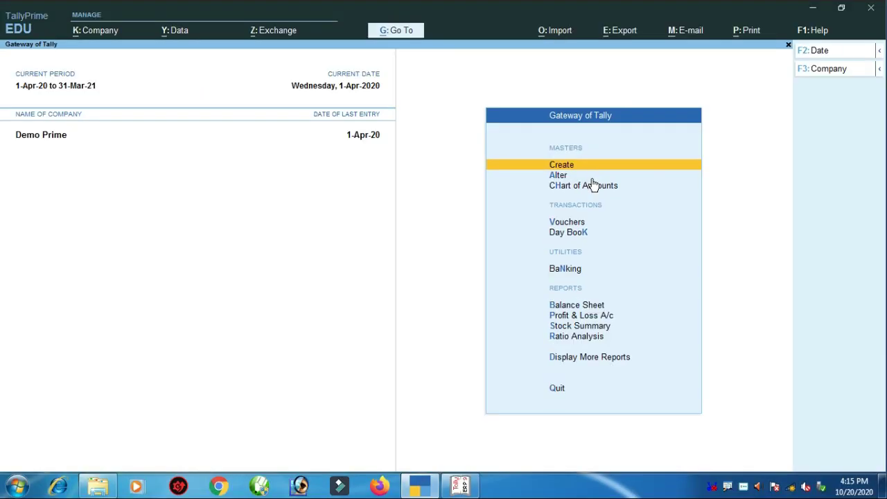
{"action": "key", "text": "Return"}
{"action": "key", "text": "Down"}
{"action": "key", "text": "Return"}
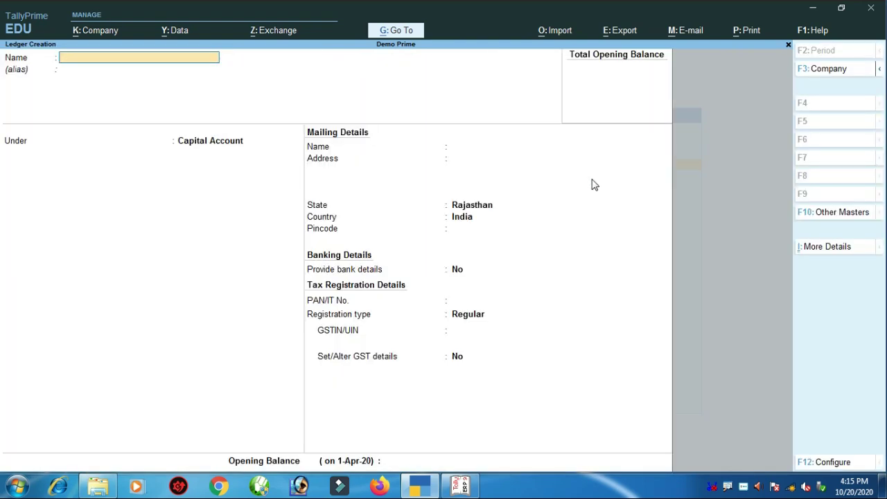
- Open a blank New Com ledger form in Tally.ERP 9, then return to TallyPrime
{"action": "left_click", "coordinate": [463, 488]}
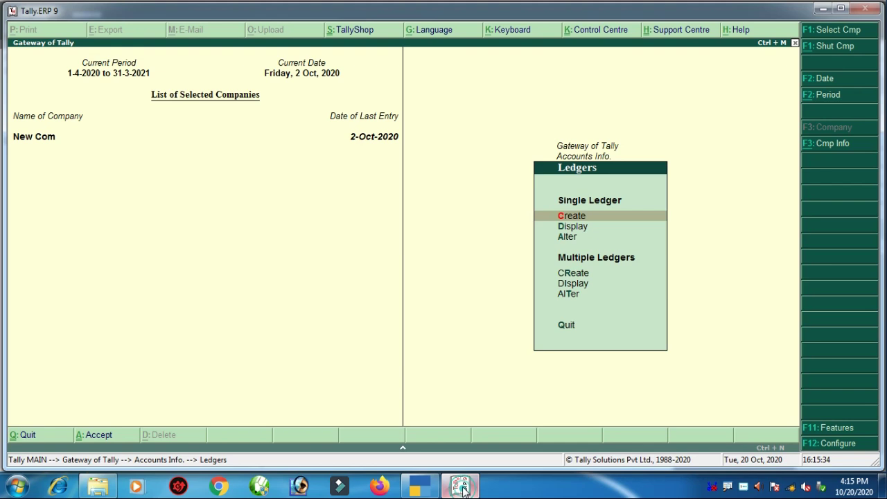
{"action": "key", "text": "Return"}
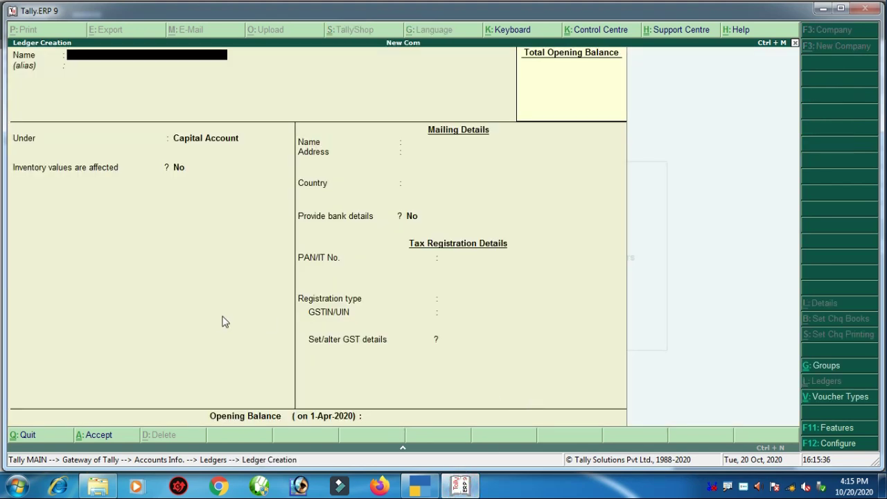
{"action": "left_click", "coordinate": [419, 487]}
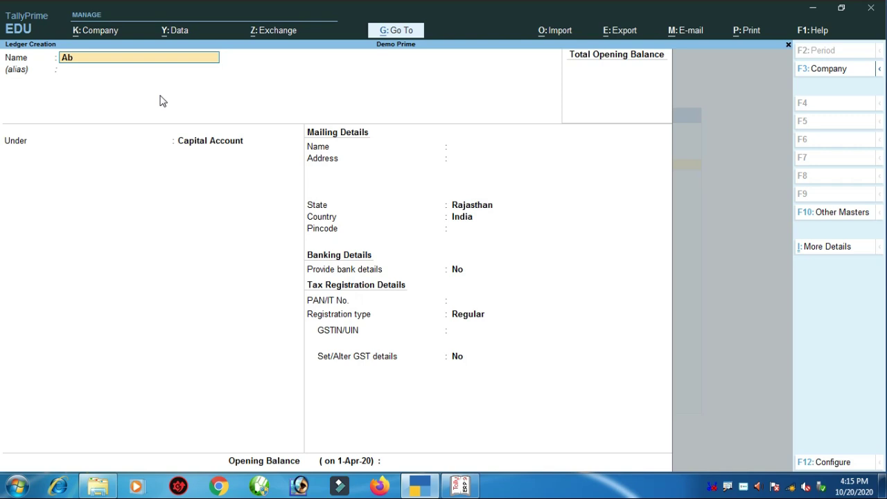
- Name the ledger 'Abc trading Company' and place it under Sundry Creditors
{"action": "type", "text": "Abc trading Company"}
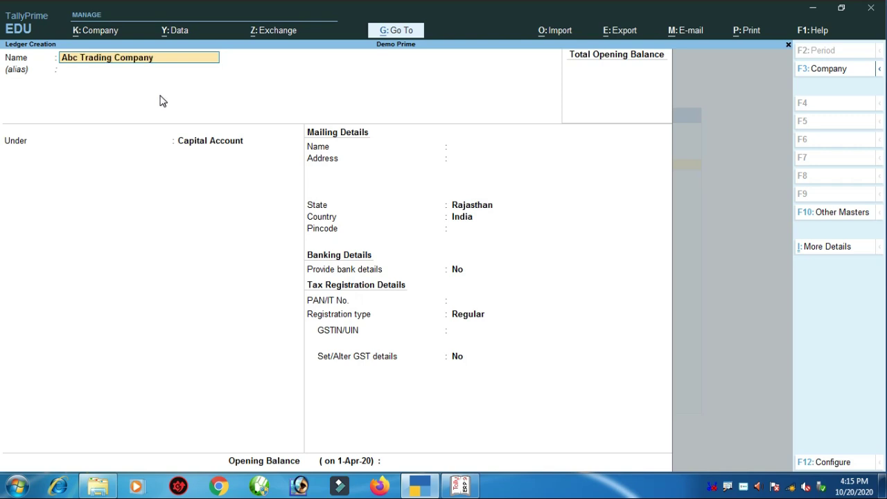
{"action": "key", "text": "Return"}
{"action": "key", "text": "Return"}
{"action": "type", "text": "Pur"}
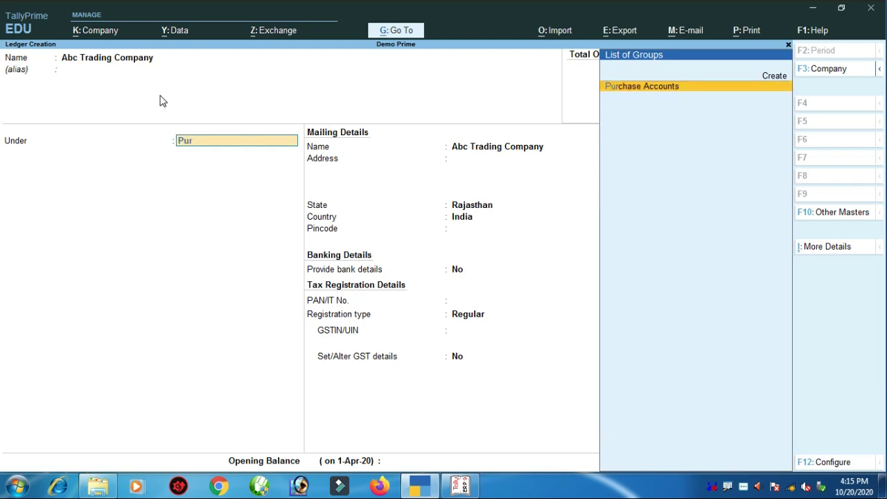
{"action": "key", "text": "BackSpace"}
{"action": "key", "text": "BackSpace"}
{"action": "key", "text": "BackSpace"}
{"action": "type", "text": "Sun"}
{"action": "key", "text": "Return"}
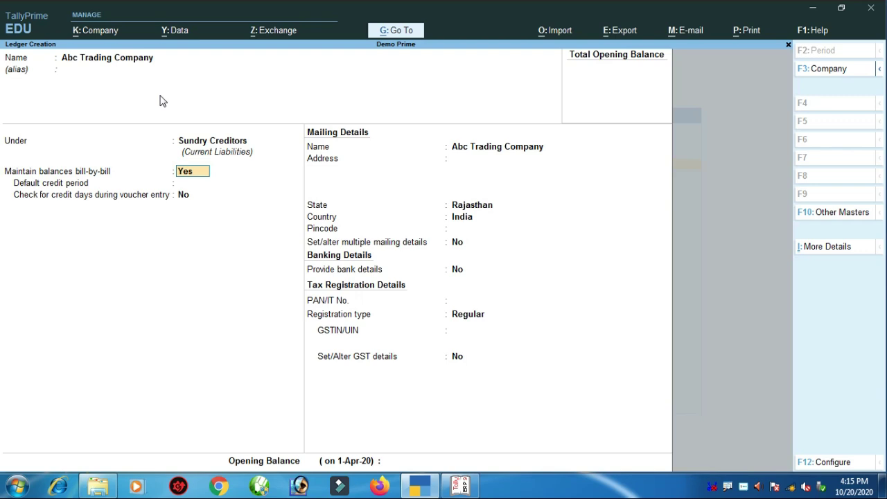
{"action": "key", "text": "Return"}
{"action": "key", "text": "Return"}
{"action": "key", "text": "Return"}
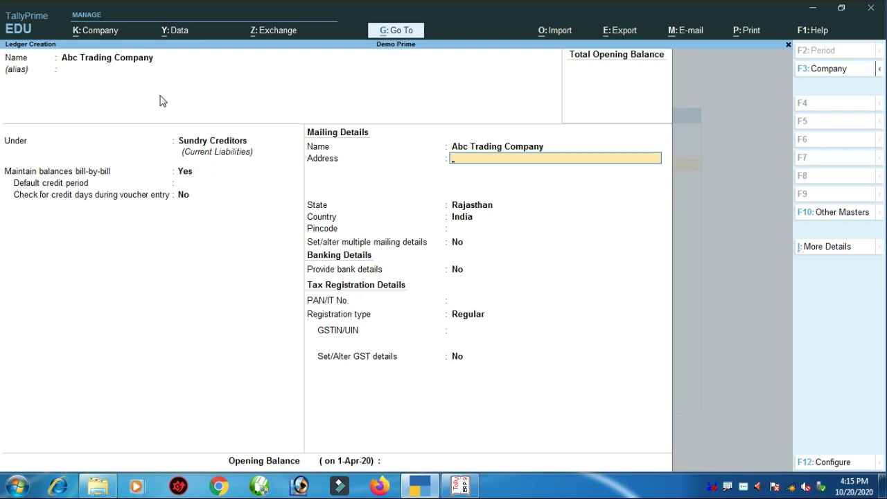
{"action": "key", "text": "Return"}
{"action": "key", "text": "Return"}
{"action": "key", "text": "Return"}
{"action": "key", "text": "Return"}
- Fill in the mailing details, keep Regular registration type, and accept the ledger
{"action": "type", "text": "33"}
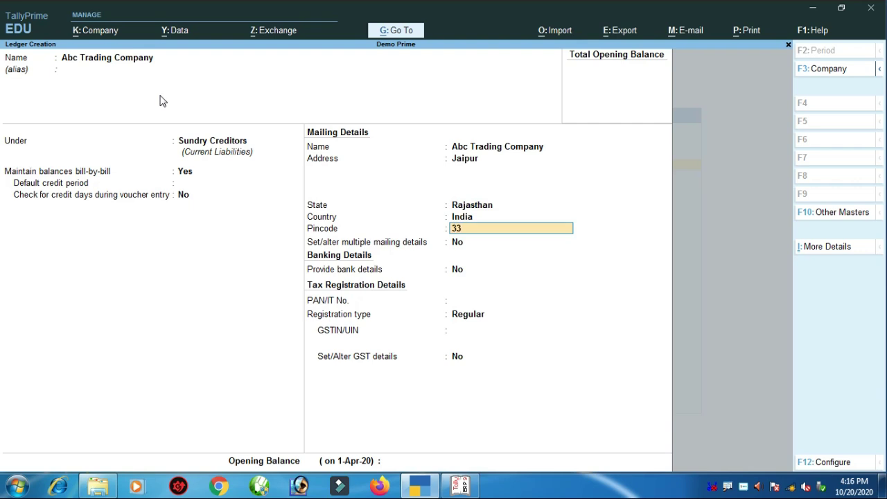
{"action": "key", "text": "Return"}
{"action": "key", "text": "Return"}
{"action": "key", "text": "Return"}
{"action": "key", "text": "Return"}
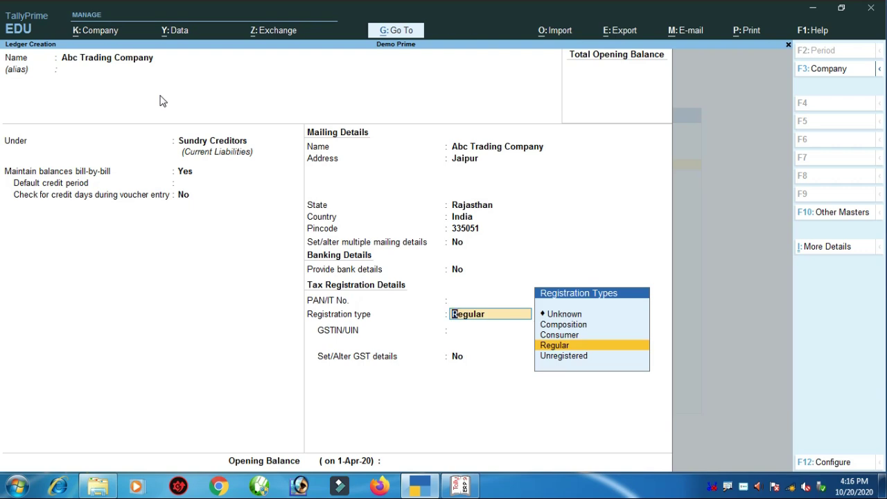
{"action": "key", "text": "Return"}
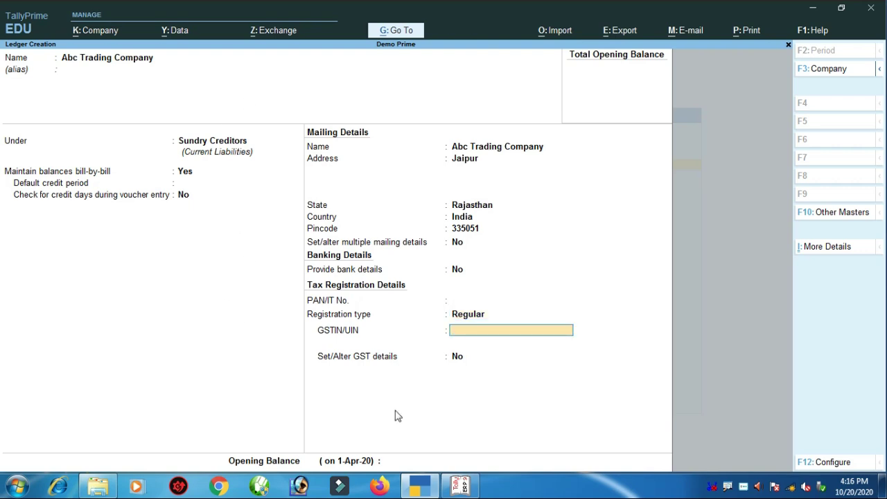
{"action": "left_click", "coordinate": [460, 485]}
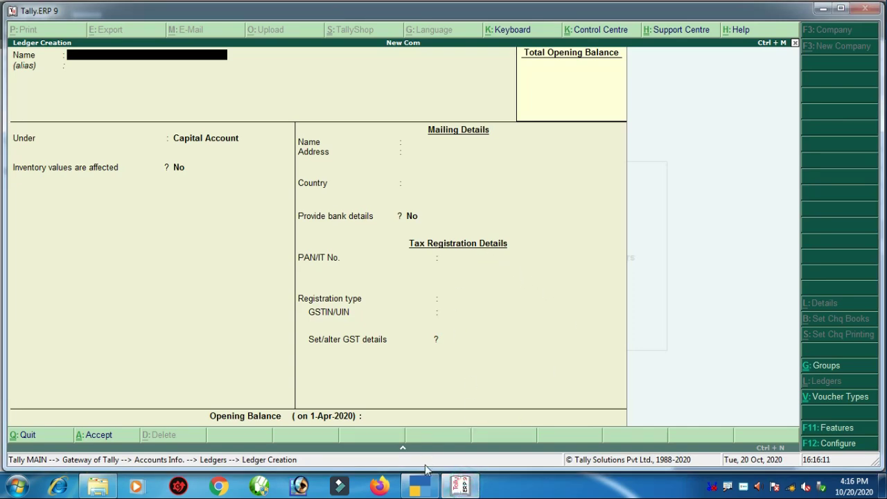
{"action": "left_click", "coordinate": [419, 485]}
{"action": "key", "text": "Return"}
{"action": "key", "text": "Return"}
{"action": "key", "text": "Return"}
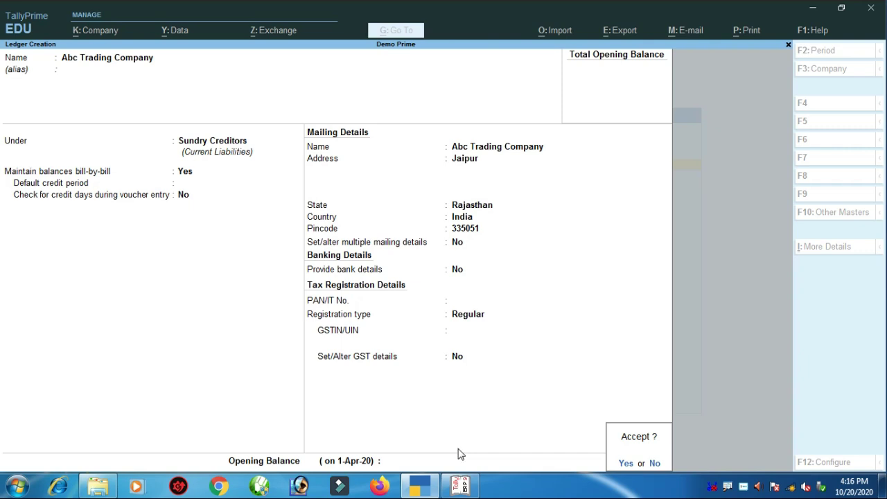
{"action": "key", "text": "Return"}
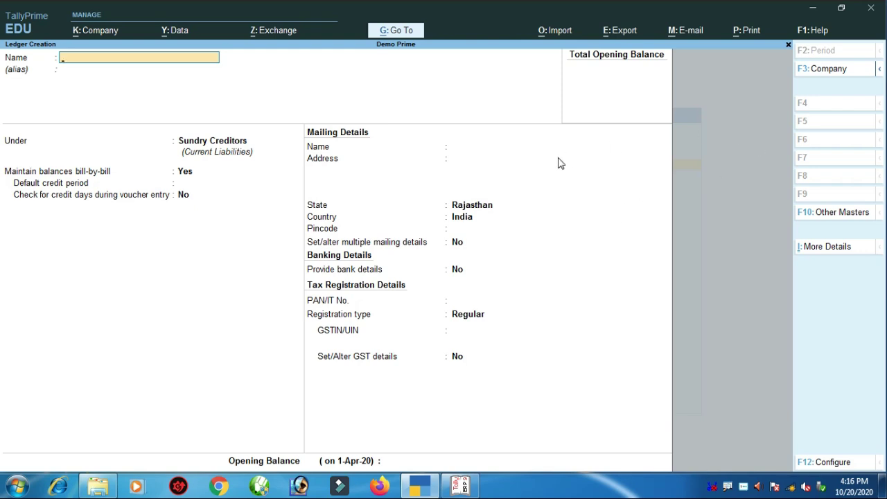
- Quit the unfinished ledger and pick Stock Item from the List of Masters
{"action": "key", "text": "Escape"}
{"action": "key", "text": "y"}
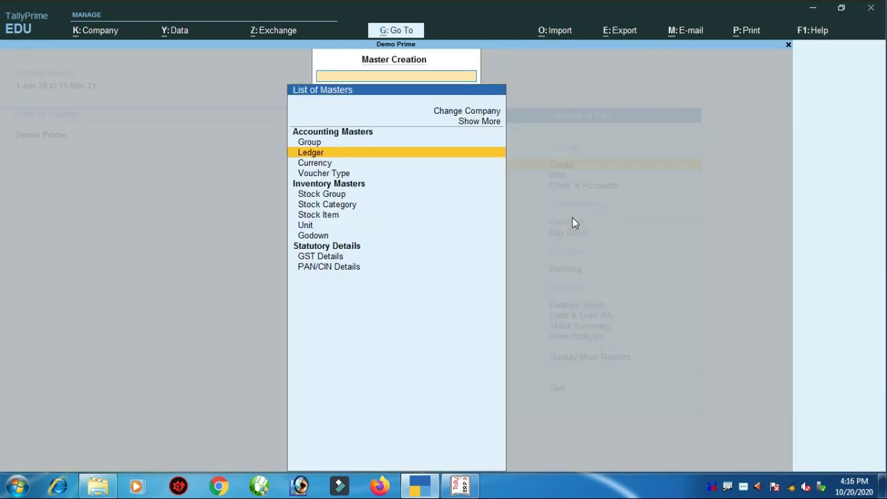
{"action": "key", "text": "Down"}
{"action": "key", "text": "Down"}
{"action": "key", "text": "Down"}
{"action": "key", "text": "Down"}
{"action": "key", "text": "Down"}
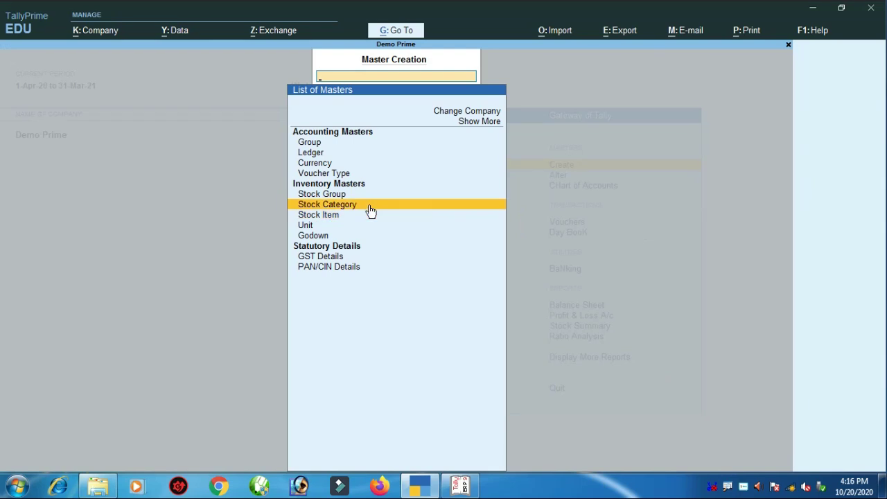
{"action": "left_click", "coordinate": [370, 213]}
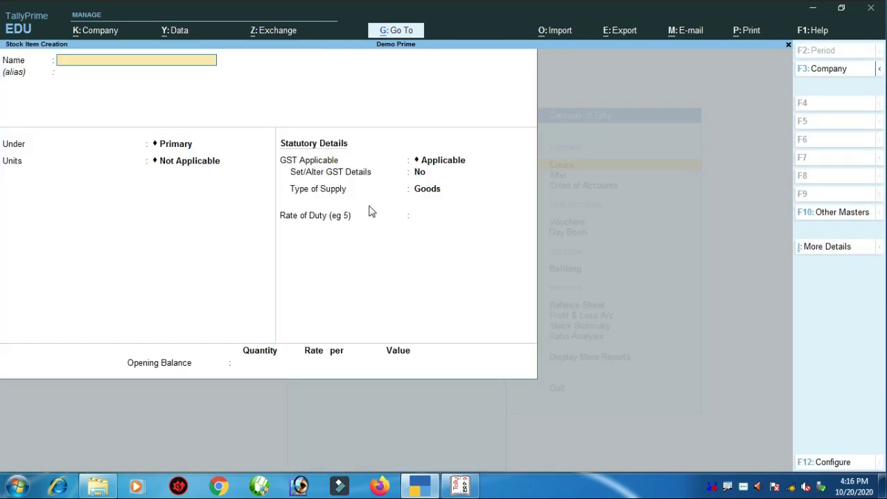
- Name the stock item Keyboard and try Alt+C for a new group, then back out
{"action": "type", "text": "Keyboard"}
{"action": "key", "text": "Return"}
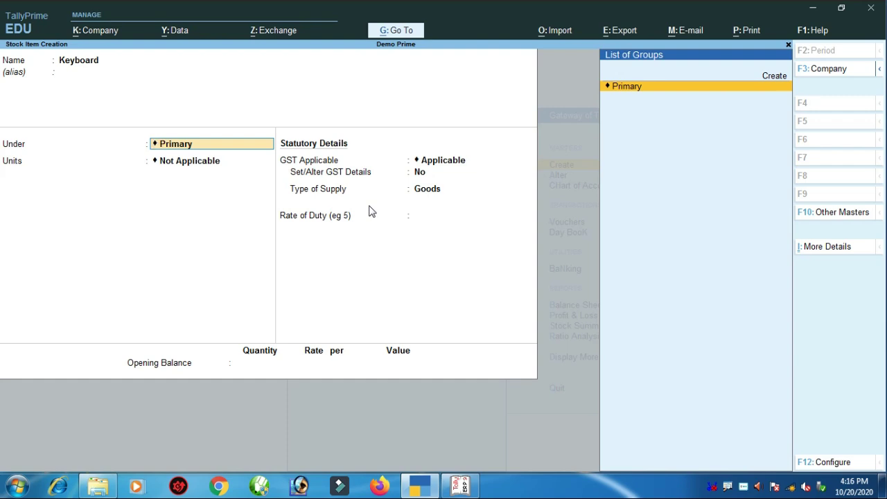
{"action": "key", "text": "alt"}
{"action": "key", "text": "alt+c"}
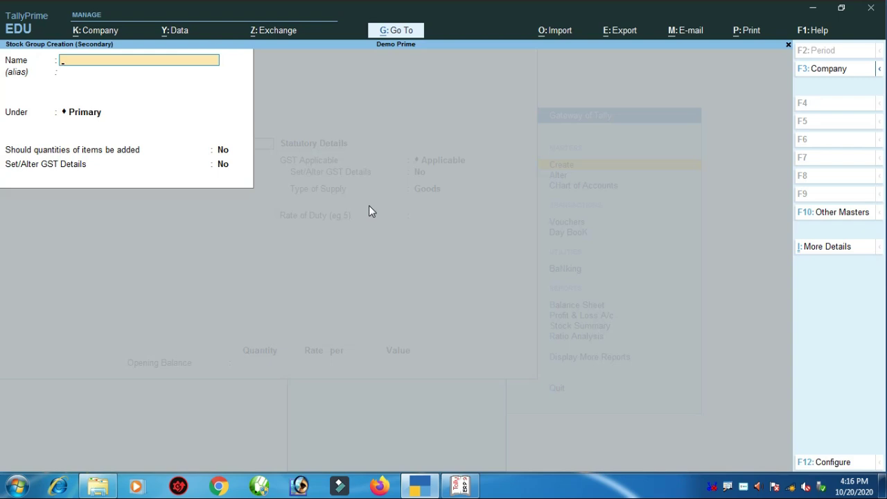
{"action": "key", "text": "Escape"}
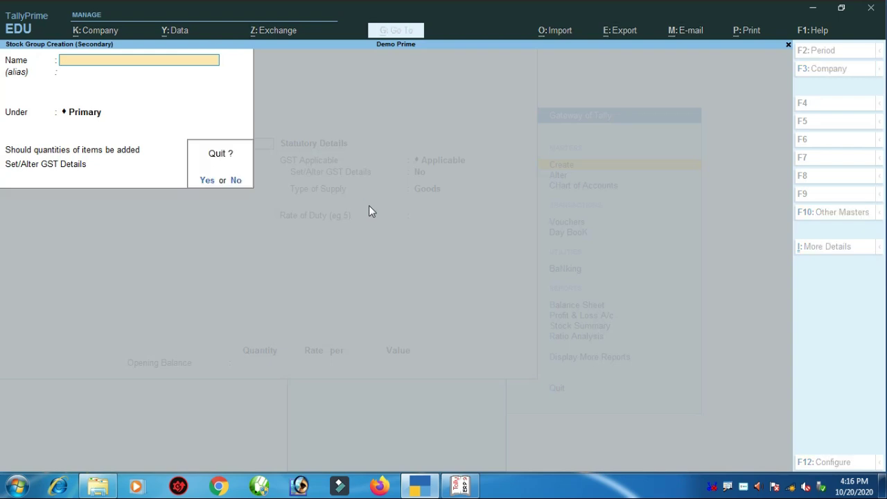
{"action": "key", "text": "y"}
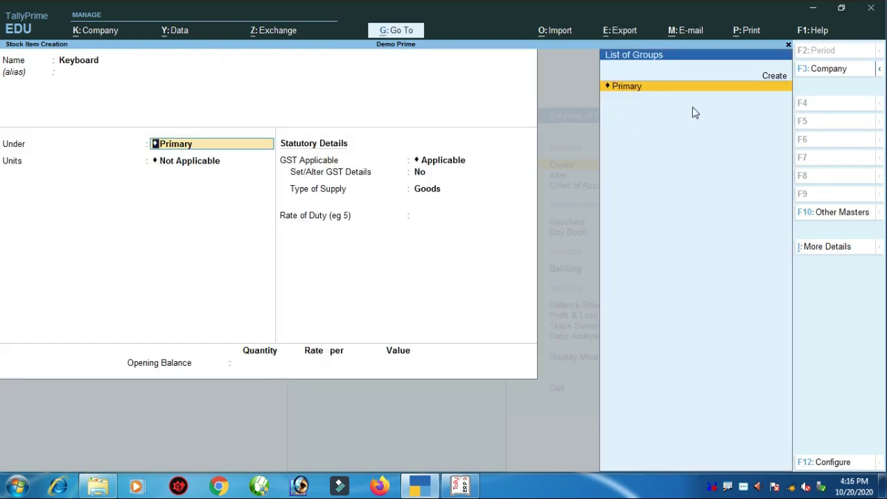
- Create the stock group Hp and assign Keyboard to it
{"action": "key", "text": "ctrl"}
{"action": "key", "text": "Up"}
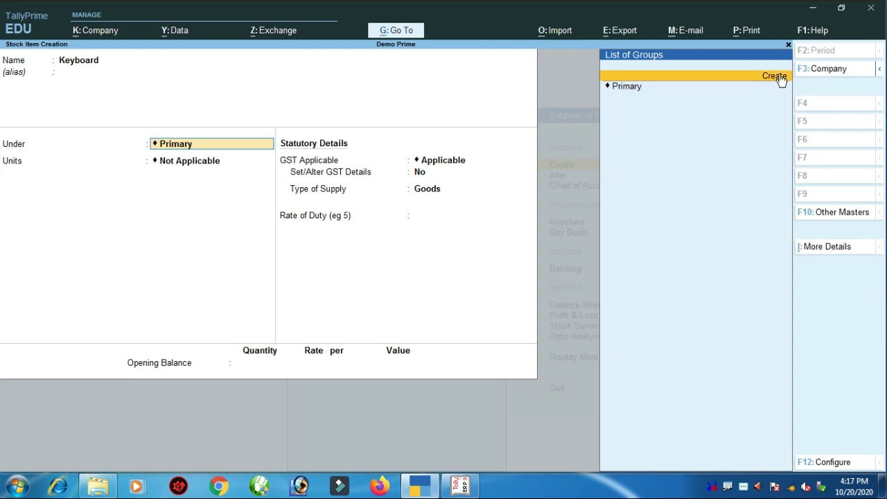
{"action": "left_click", "coordinate": [781, 77]}
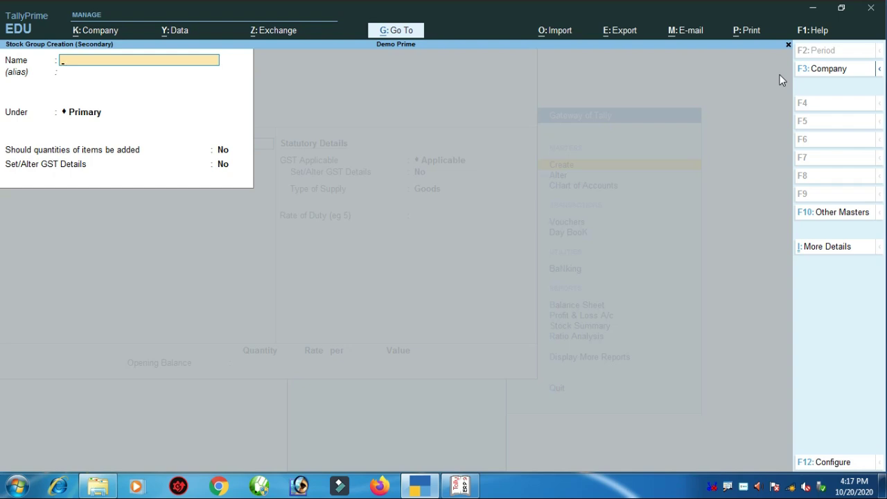
{"action": "type", "text": "Hp"}
{"action": "key", "text": "Return"}
{"action": "key", "text": "Return"}
{"action": "key", "text": "Return"}
{"action": "key", "text": "Return"}
{"action": "key", "text": "Return"}
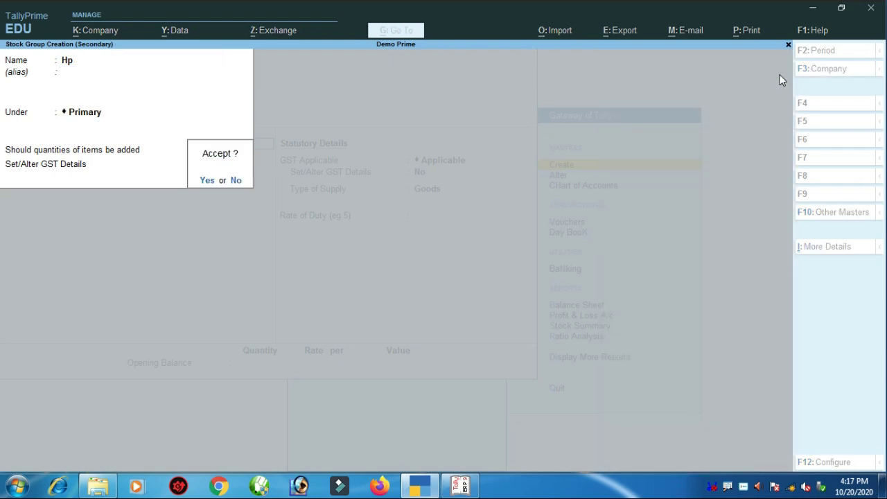
{"action": "key", "text": "Return"}
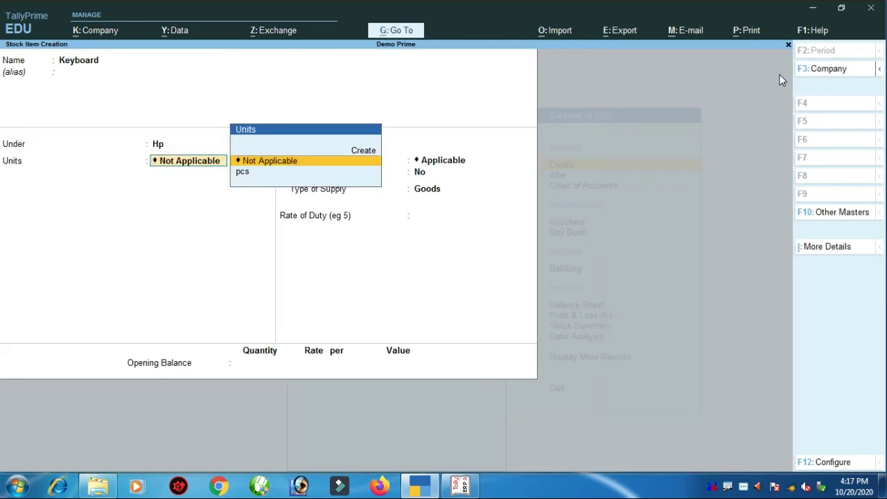
- Turn on GST details for Keyboard with description Hp and HSN/SAC 1234
{"action": "key", "text": "Return"}
{"action": "key", "text": "Return"}
{"action": "type", "text": "y"}
{"action": "key", "text": "Return"}
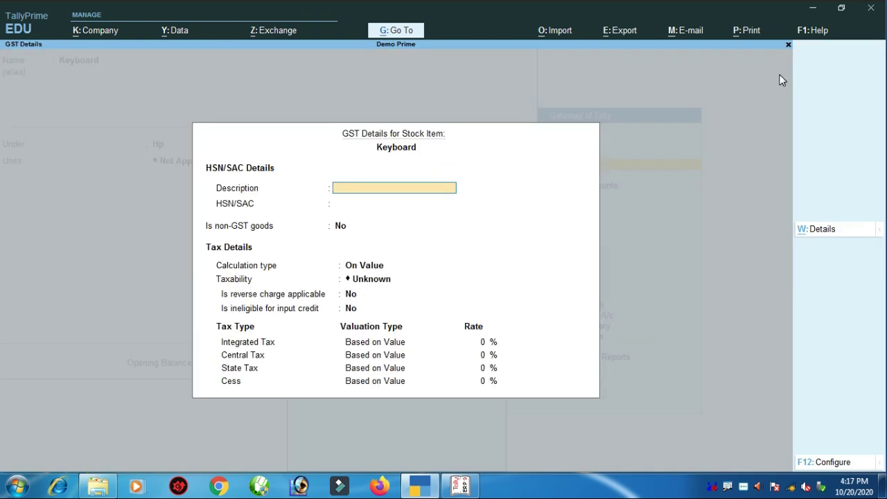
{"action": "type", "text": "Hp"}
{"action": "key", "text": "Return"}
{"action": "type", "text": "1234"}
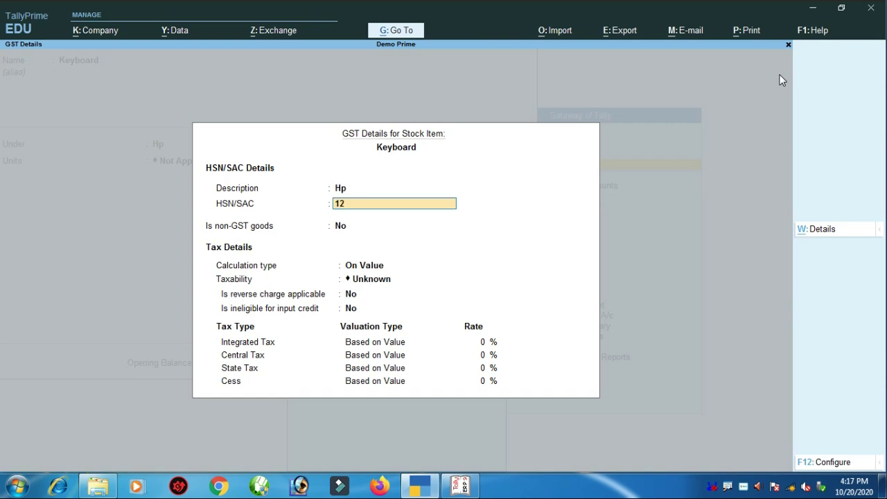
{"action": "key", "text": "Return"}
- Set taxability to Taxable with 12% integrated tax and accept the item
{"action": "key", "text": "ctrl+a"}
{"action": "key", "text": "BackSpace"}
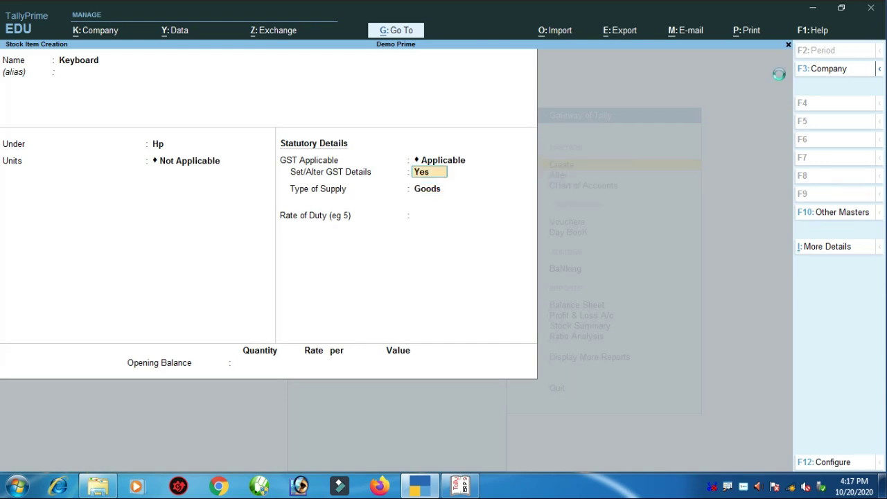
{"action": "key", "text": "Return"}
{"action": "key", "text": "Return"}
{"action": "key", "text": "Return"}
{"action": "key", "text": "Return"}
{"action": "key", "text": "ctrl+a"}
{"action": "key", "text": "BackSpace"}
{"action": "key", "text": "Return"}
{"action": "key", "text": "Return"}
{"action": "key", "text": "Return"}
{"action": "key", "text": "Return"}
{"action": "key", "text": "Down"}
{"action": "key", "text": "Down"}
{"action": "key", "text": "Down"}
{"action": "key", "text": "Return"}
{"action": "key", "text": "Return"}
{"action": "key", "text": "Return"}
{"action": "type", "text": "12"}
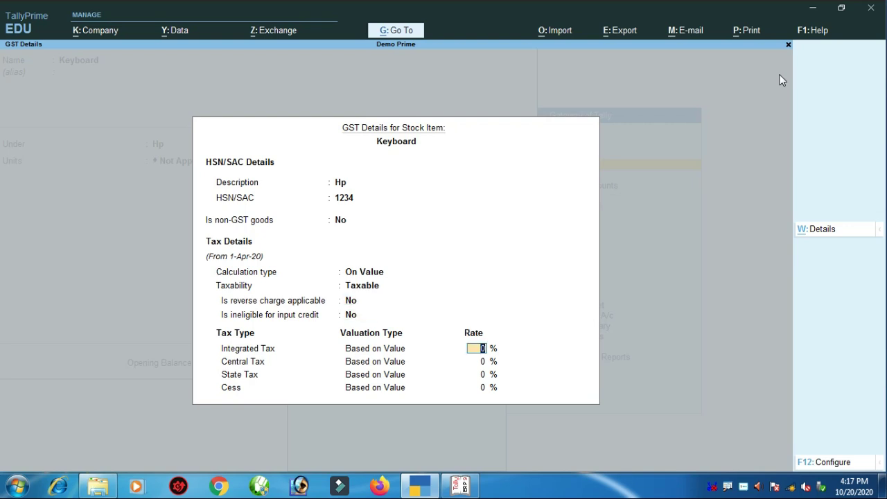
{"action": "key", "text": "Return"}
{"action": "key", "text": "Return"}
{"action": "key", "text": "Return"}
{"action": "key", "text": "Return"}
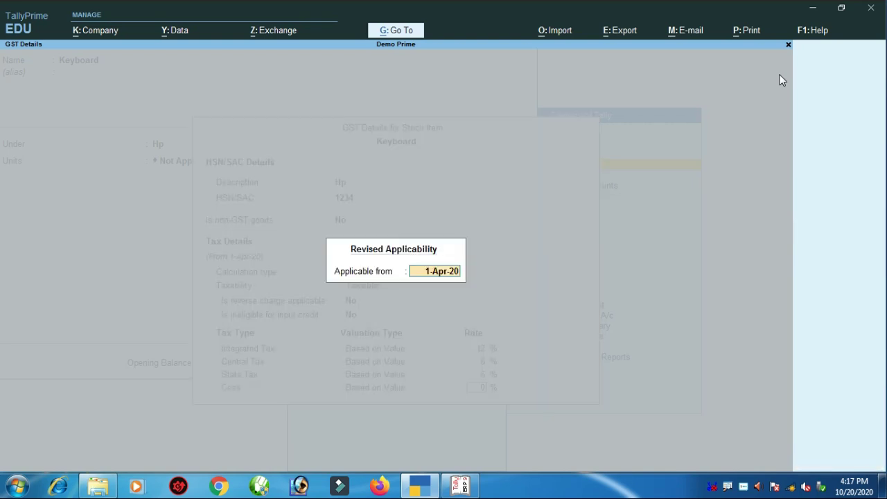
{"action": "key", "text": "Return"}
{"action": "key", "text": "Return"}
{"action": "key", "text": "Return"}
{"action": "key", "text": "Return"}
{"action": "key", "text": "Return"}
{"action": "key", "text": "Return"}
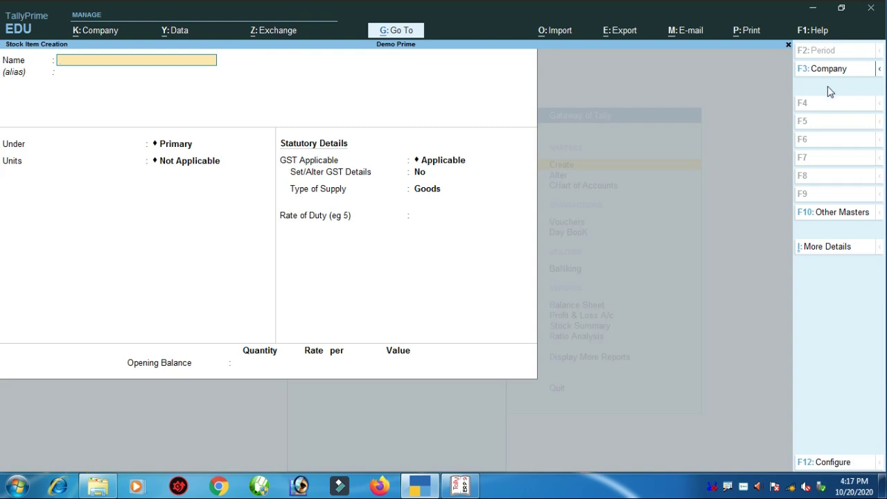
- Escape out of the blank Stock Item Creation and Master Creation screens
{"action": "key", "text": "Escape"}
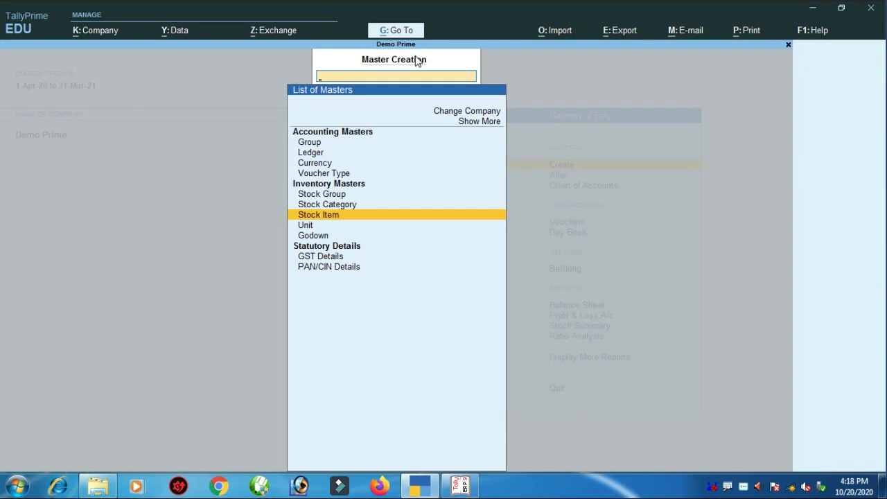
{"action": "key", "text": "Escape"}
{"action": "key", "text": "Escape"}
{"action": "key", "text": "Escape"}
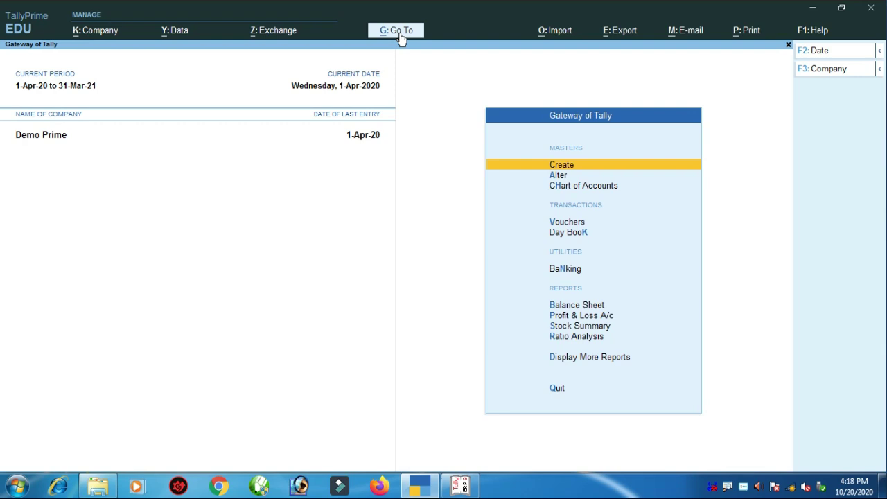
- View Demo Prime's Balance Sheet (total 5,000.01) via Go To, close it, then switch to Tally.ERP 9
{"action": "left_click", "coordinate": [399, 35]}
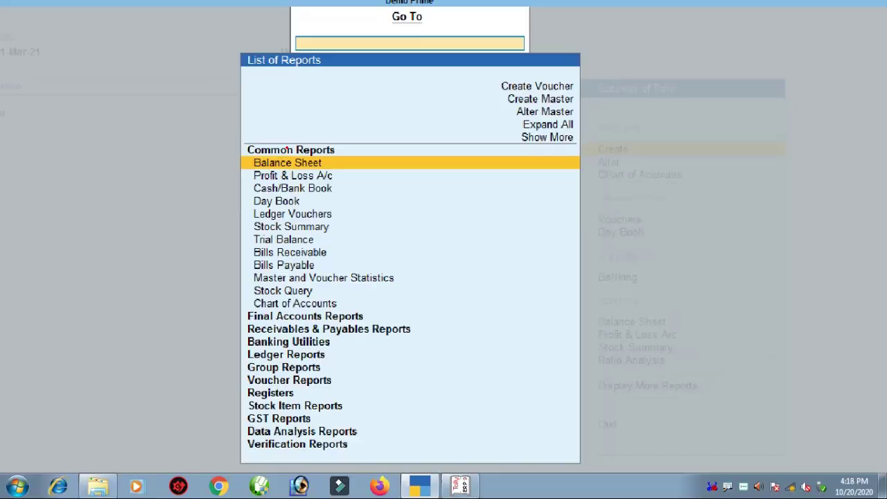
{"action": "key", "text": "Return"}
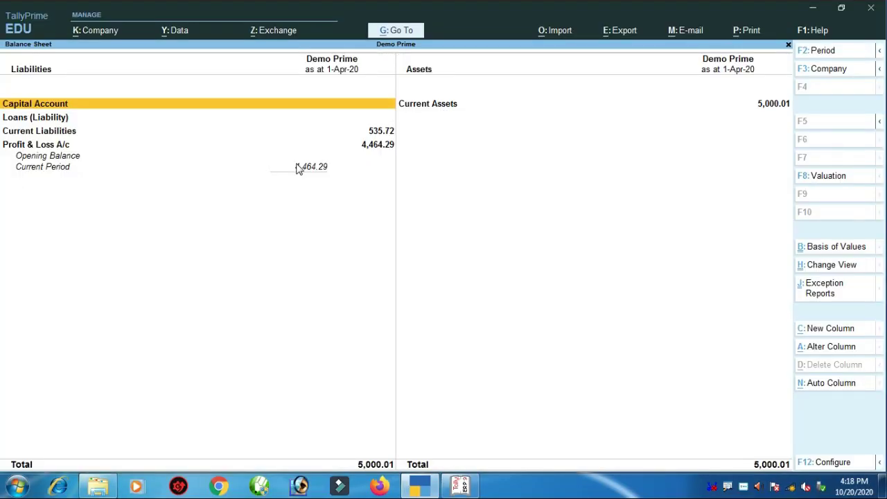
{"action": "key", "text": "Escape"}
{"action": "key", "text": "Escape"}
{"action": "key", "text": "n"}
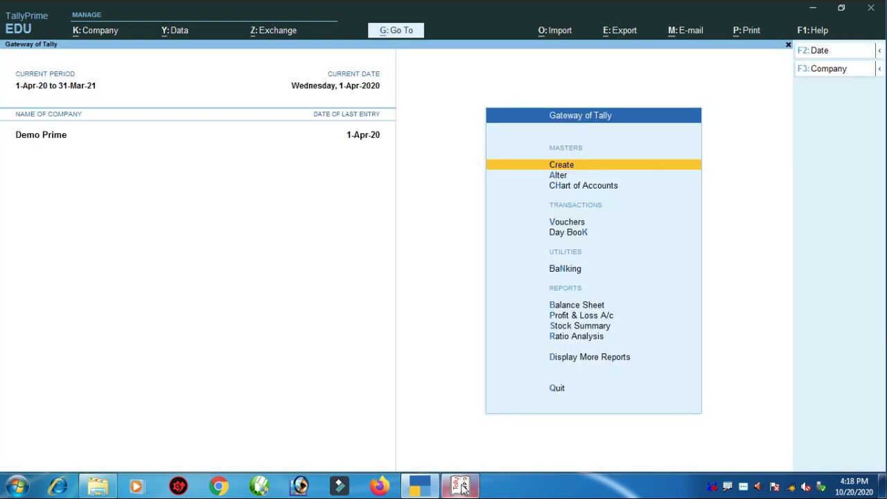
{"action": "left_click", "coordinate": [462, 486]}
- Quit Tally.ERP 9's Ledger Creation back to the New Com Gateway, then return to TallyPrime
{"action": "key", "text": "Escape"}
{"action": "key", "text": "y"}
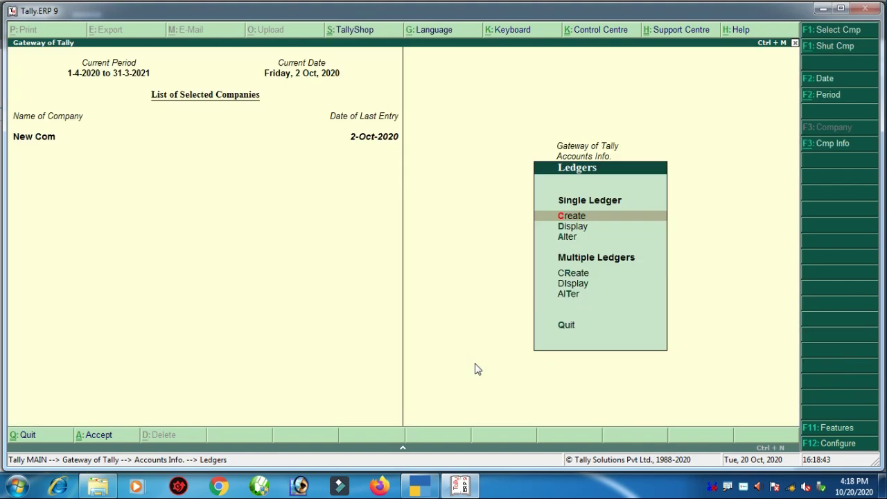
{"action": "key", "text": "Escape"}
{"action": "key", "text": "Escape"}
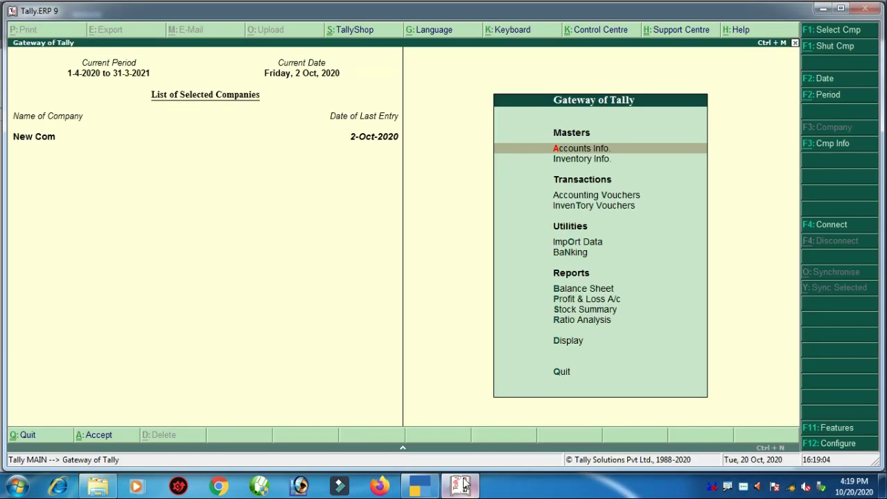
{"action": "left_click", "coordinate": [463, 485]}
{"action": "key", "text": "ctrl"}
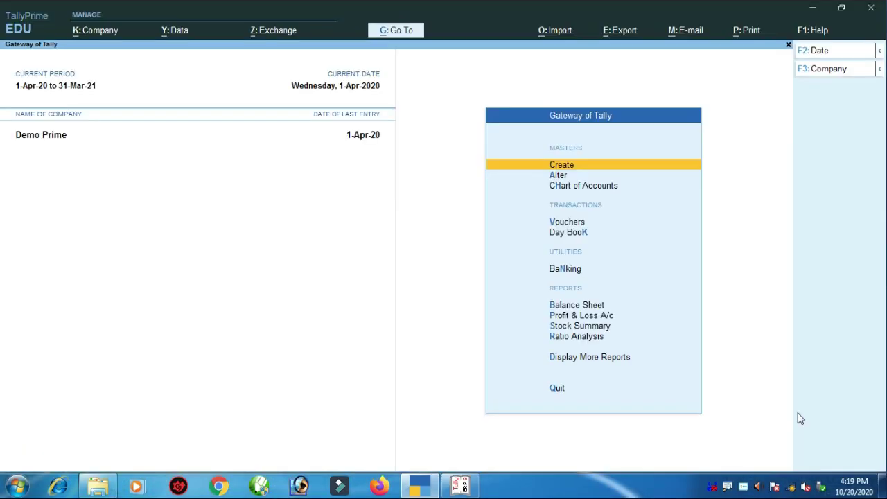
- Open TallyPrime's Company menu with its create, alter, select and shut options
{"action": "key", "text": "ctrl"}
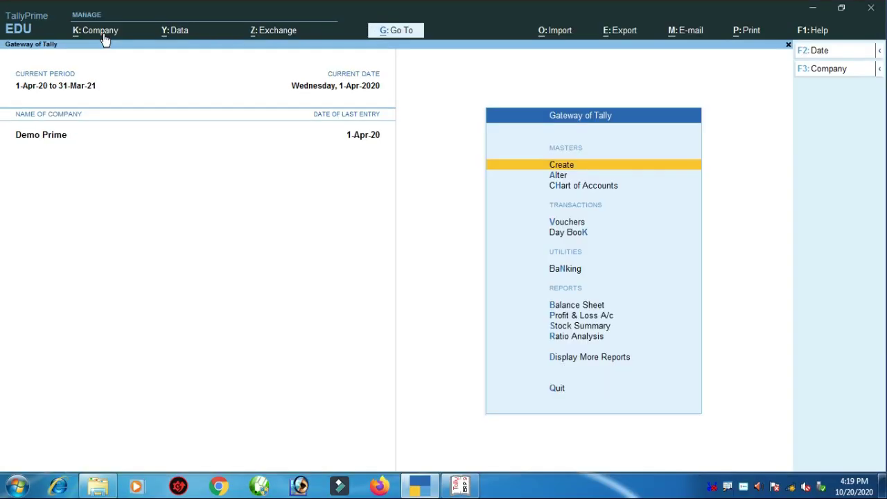
{"action": "left_click", "coordinate": [103, 35]}
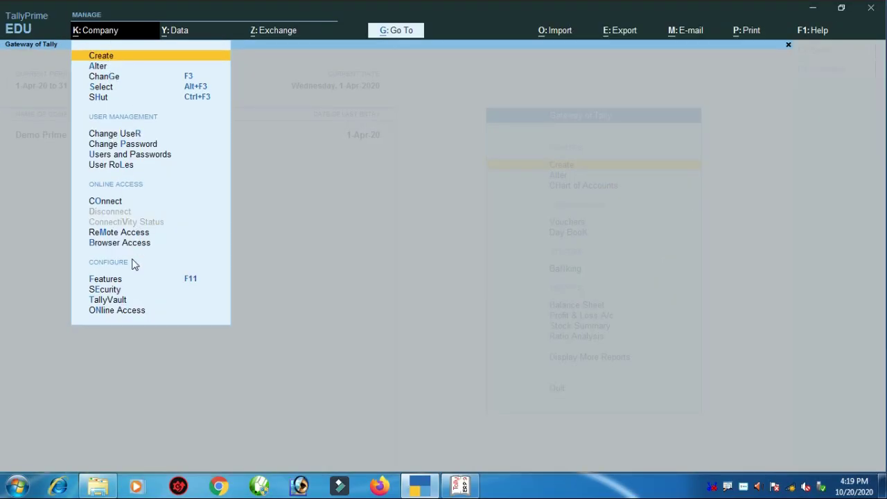
- Dismiss the Company menu and bring up Demo Prime's Company Features alteration screen with F11
{"action": "key", "text": "Escape"}
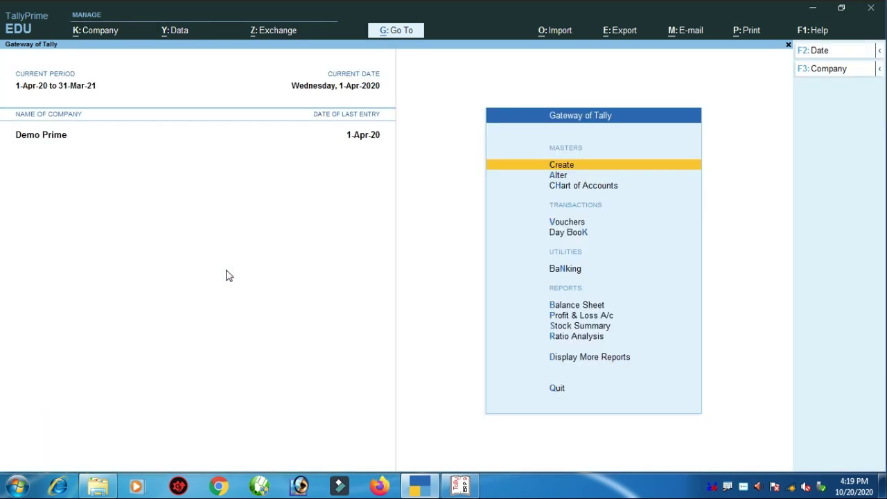
{"action": "key", "text": "F11"}
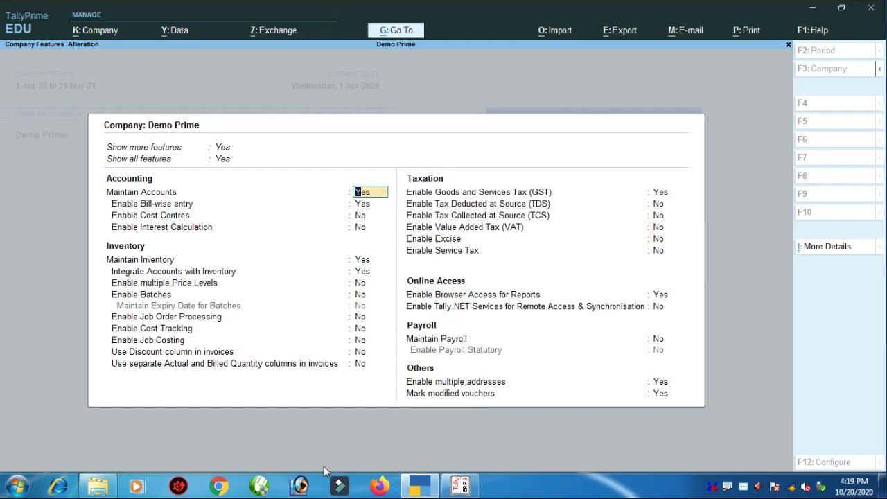
- Show New Com's Company Features menu in Tally.ERP 9, then switch back to TallyPrime
{"action": "left_click", "coordinate": [461, 485]}
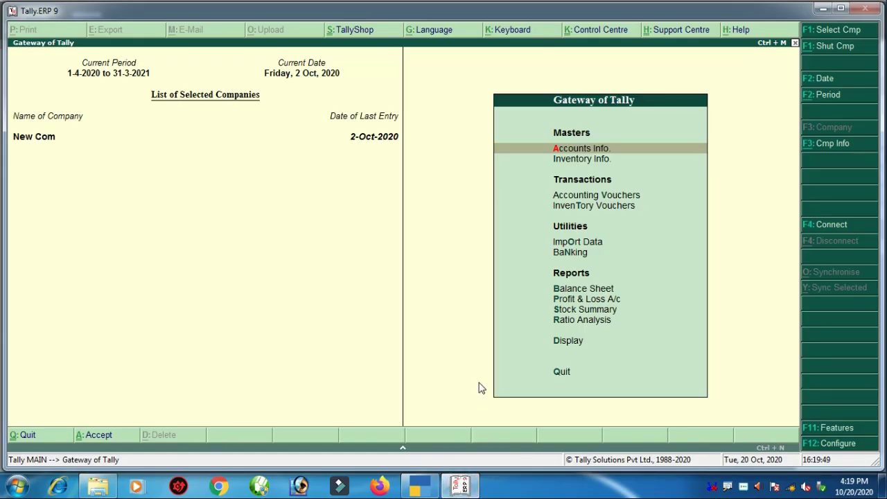
{"action": "left_click", "coordinate": [363, 311]}
{"action": "key", "text": "F11"}
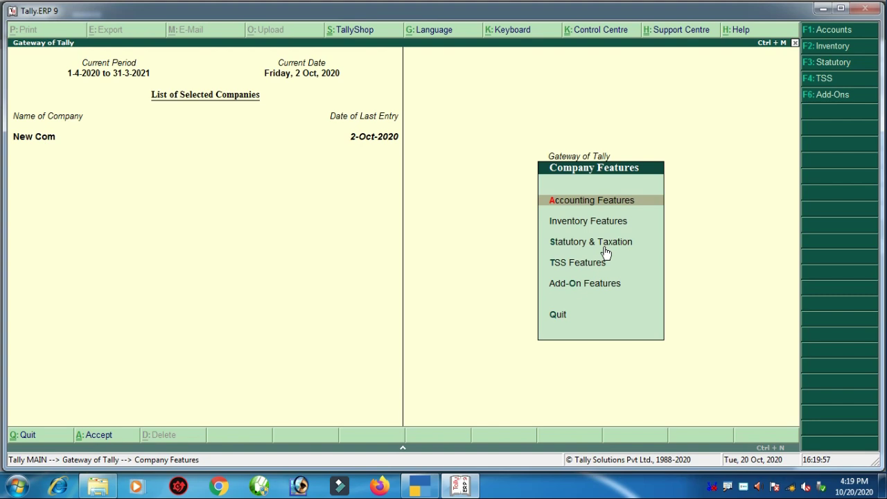
{"action": "left_click", "coordinate": [415, 486]}
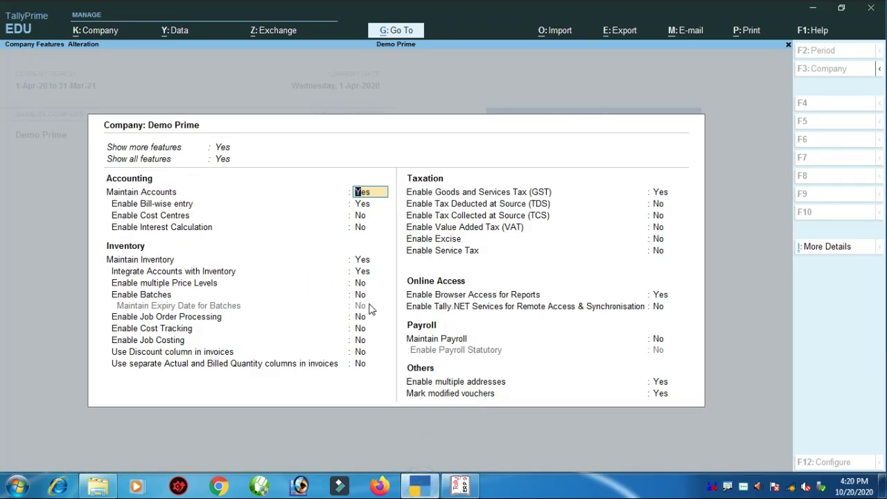
{"action": "key", "text": "ctrl"}
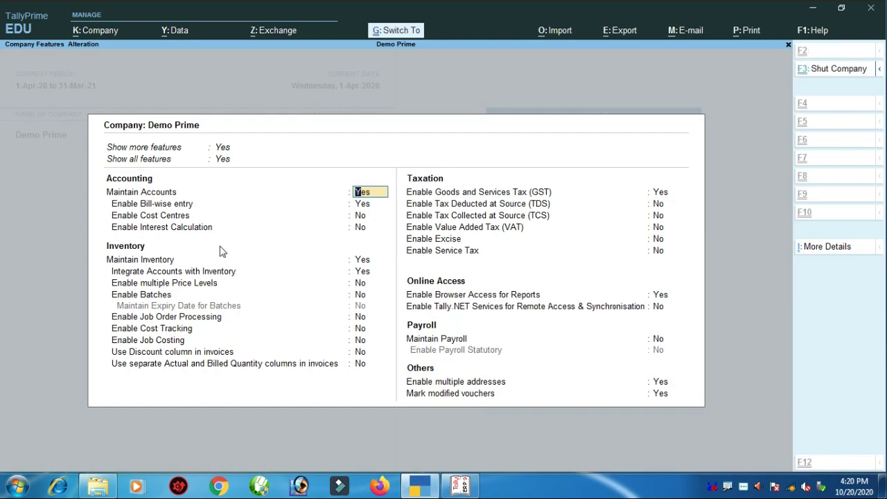
{"action": "mouse_move", "coordinate": [0, 92]}
{"action": "left_mouse_down"}
{"action": "mouse_move", "coordinate": [1, 106]}
{"action": "mouse_move", "coordinate": [235, 143]}
{"action": "left_mouse_up"}
{"action": "left_click_drag", "start_coordinate": [12, 281], "coordinate": [240, 340]}
{"action": "key", "text": "ctrl"}
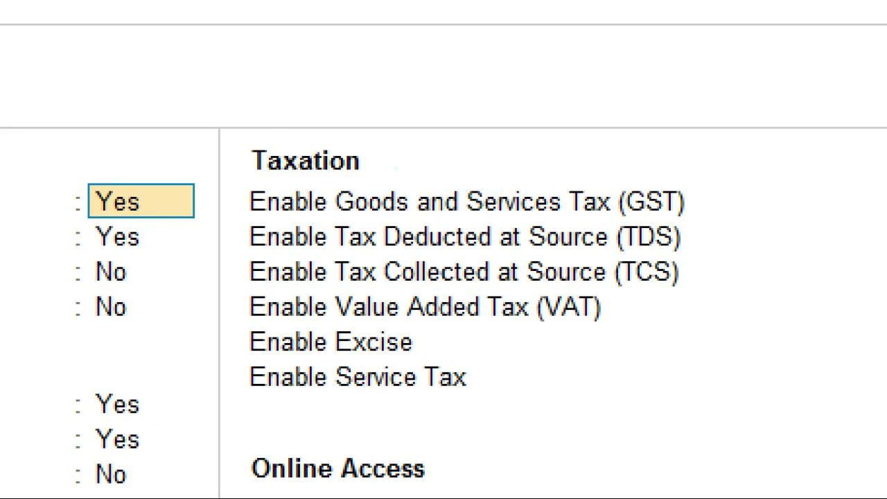
{"action": "left_click_drag", "start_coordinate": [395, 168], "coordinate": [453, 188]}
{"action": "left_click_drag", "start_coordinate": [393, 189], "coordinate": [419, 189]}
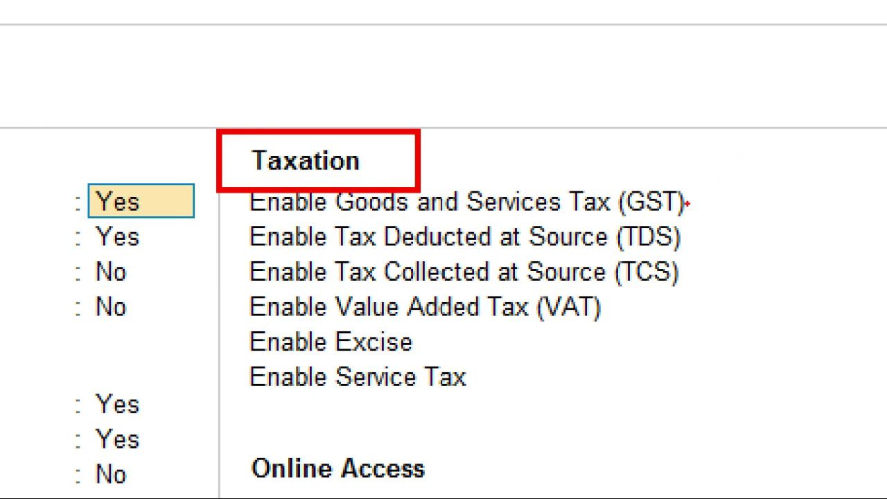
{"action": "left_click_drag", "start_coordinate": [685, 202], "coordinate": [729, 166]}
{"action": "left_click_drag", "start_coordinate": [670, 236], "coordinate": [698, 224]}
{"action": "left_click_drag", "start_coordinate": [665, 283], "coordinate": [710, 264]}
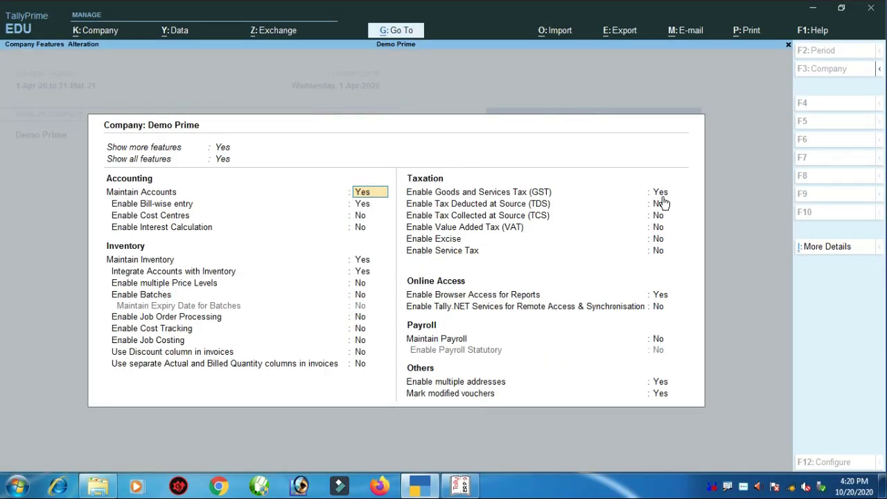
{"action": "left_click", "coordinate": [659, 196]}
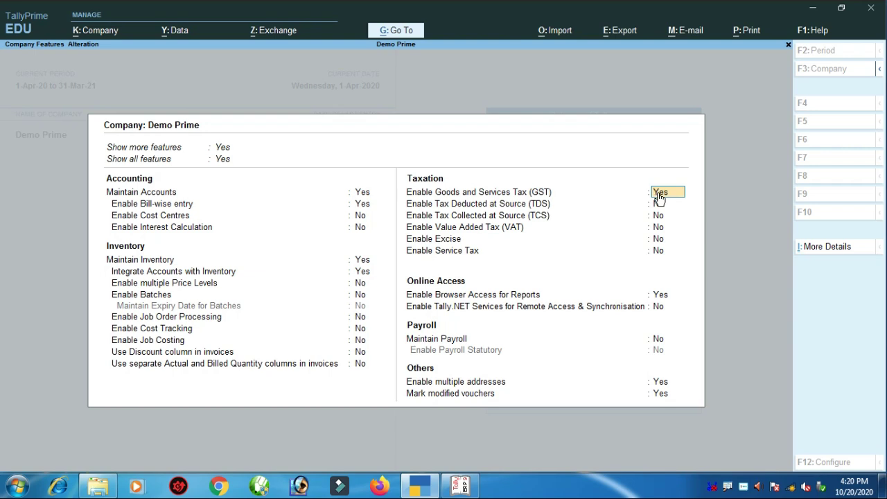
- Accept Demo Prime's GST details unchanged, passing the GSTIN warning
{"action": "key", "text": "Return"}
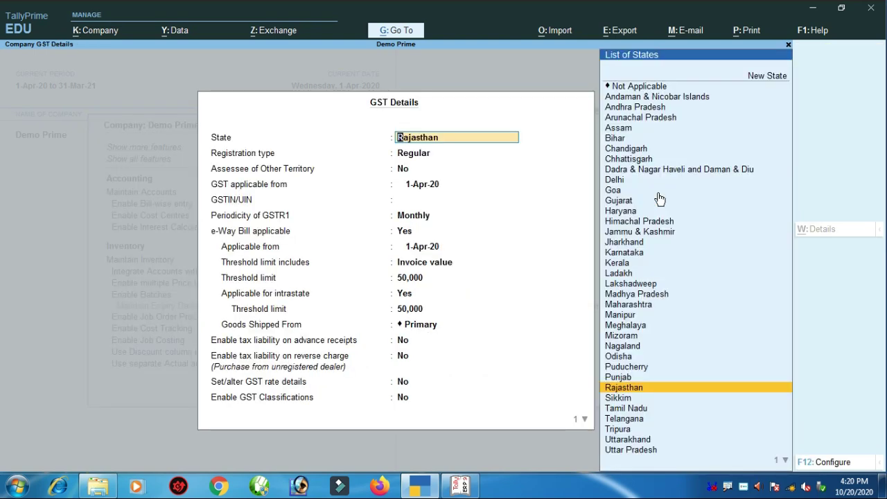
{"action": "key", "text": "Return"}
{"action": "key", "text": "Return"}
{"action": "key", "text": "Return"}
{"action": "key", "text": "Return"}
{"action": "key", "text": "Return"}
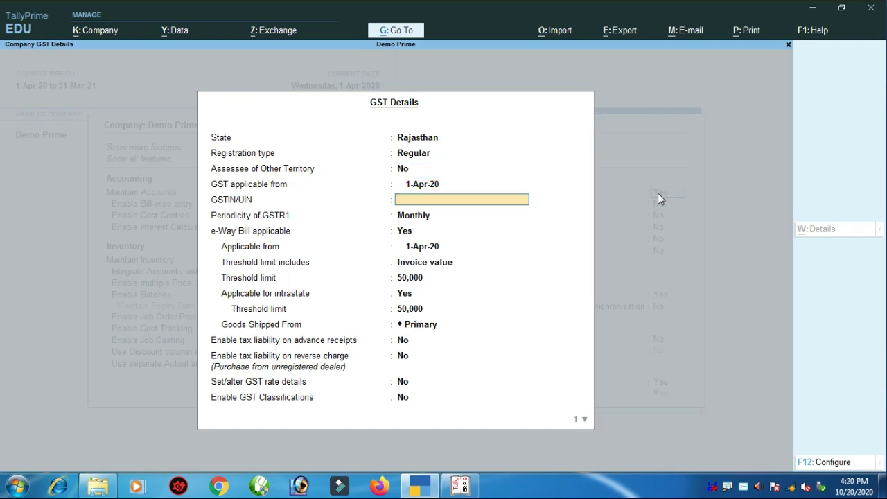
{"action": "key", "text": "Return"}
{"action": "key", "text": "Return"}
{"action": "key", "text": "Return"}
{"action": "key", "text": "Return"}
{"action": "key", "text": "Return"}
{"action": "key", "text": "Return"}
{"action": "key", "text": "Return"}
{"action": "key", "text": "Return"}
{"action": "key", "text": "Return"}
{"action": "key", "text": "Return"}
{"action": "key", "text": "Return"}
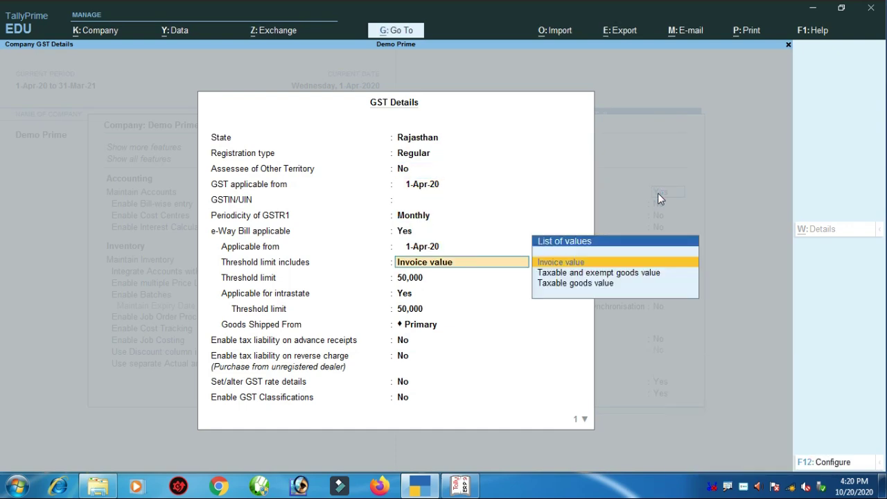
{"action": "key", "text": "Return"}
{"action": "key", "text": "Return"}
{"action": "key", "text": "Return"}
{"action": "key", "text": "Return"}
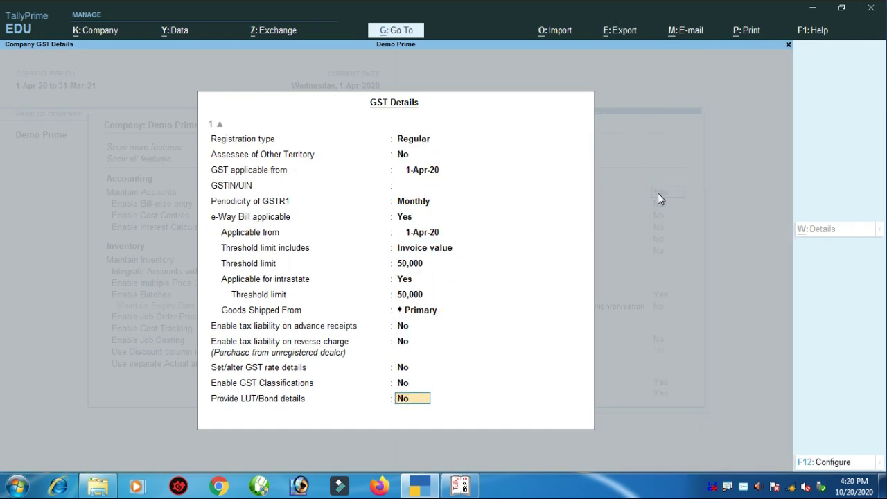
{"action": "key", "text": "Return"}
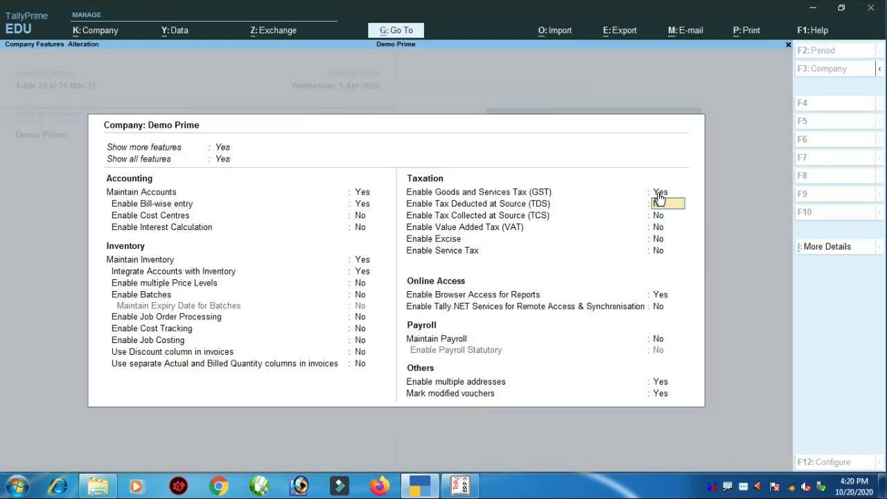
- Pass through the remaining tax settings and mailing details unchanged, then save the company features
{"action": "key", "text": "Return"}
{"action": "key", "text": "Return"}
{"action": "key", "text": "Return"}
{"action": "key", "text": "Return"}
{"action": "key", "text": "Return"}
{"action": "key", "text": "Return"}
{"action": "key", "text": "Return"}
{"action": "key", "text": "Return"}
{"action": "key", "text": "Return"}
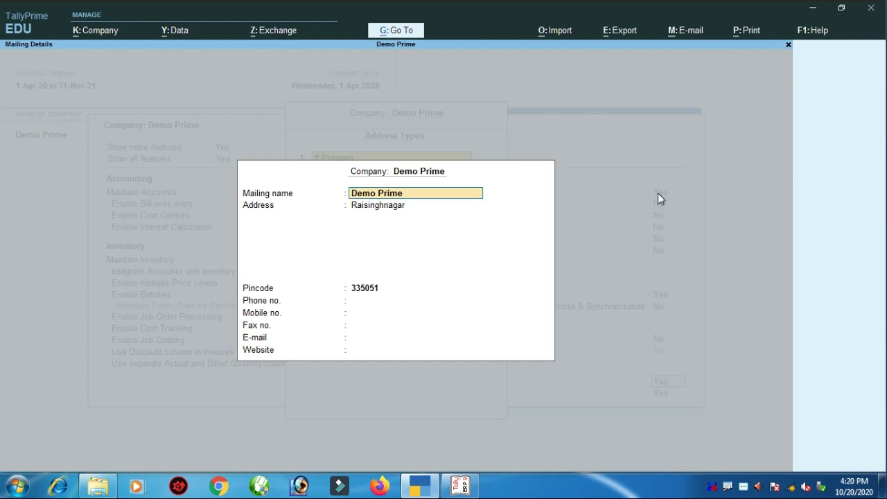
{"action": "key", "text": "Return"}
{"action": "key", "text": "Return"}
{"action": "key", "text": "Return"}
{"action": "key", "text": "Return"}
{"action": "key", "text": "Return"}
{"action": "key", "text": "Return"}
{"action": "key", "text": "Return"}
{"action": "key", "text": "Return"}
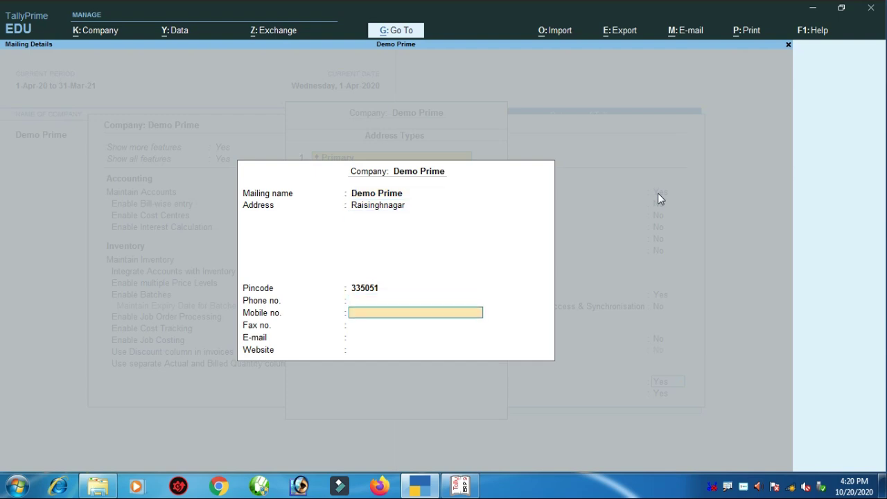
{"action": "key", "text": "Return"}
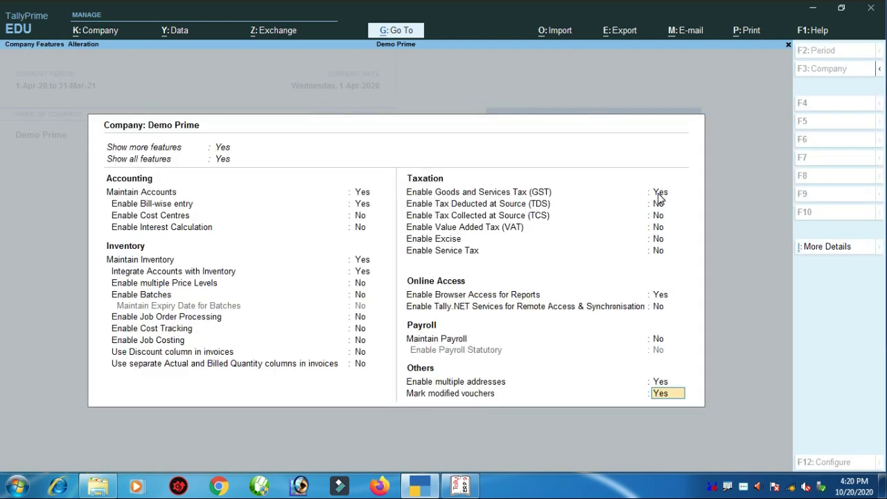
{"action": "key", "text": "Return"}
{"action": "key", "text": "Return"}
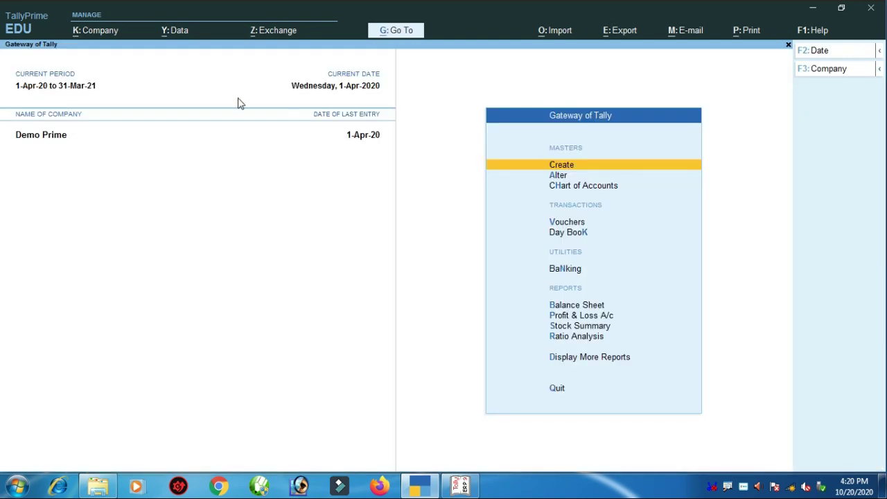
- Go to Alter > Ledger from the Gateway, landing on a new Ledger Creation form
{"action": "left_click", "coordinate": [101, 34]}
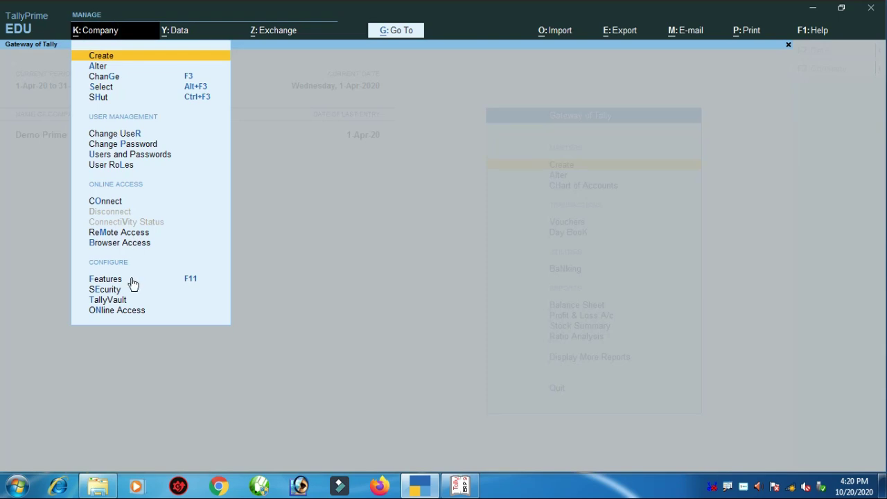
{"action": "left_click", "coordinate": [471, 175]}
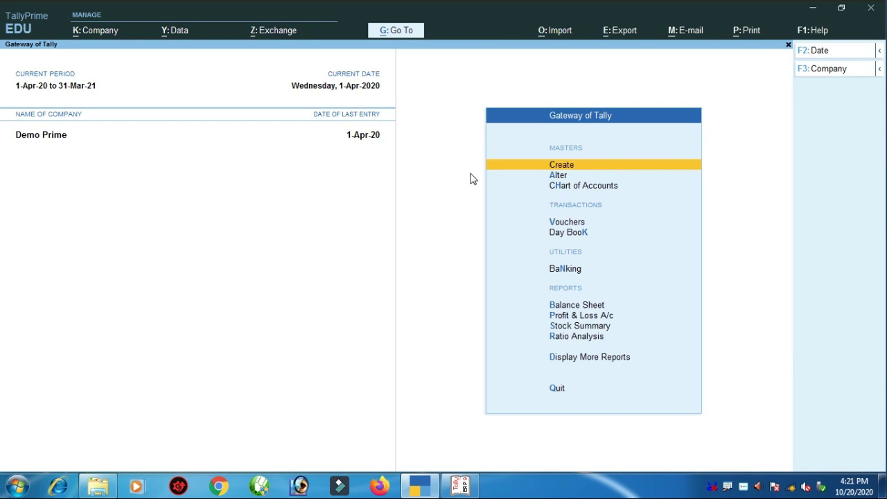
{"action": "key", "text": "Down"}
{"action": "key", "text": "Return"}
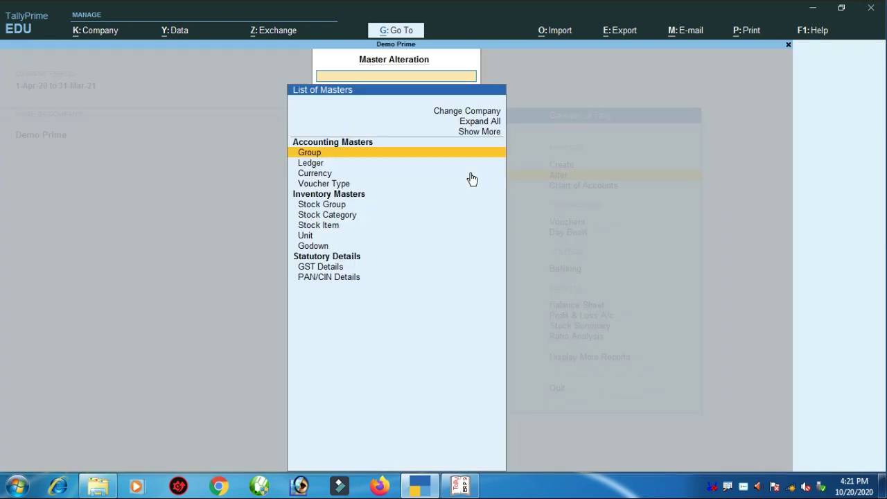
{"action": "key", "text": "Down"}
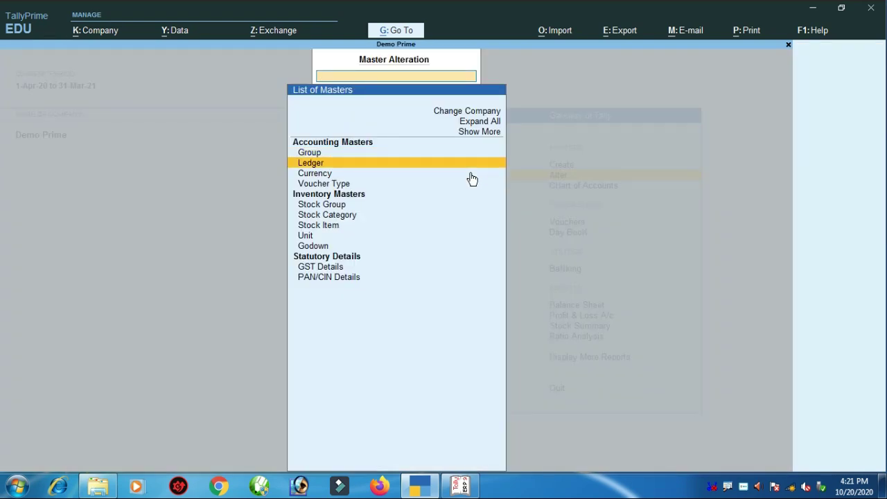
{"action": "key", "text": "Return"}
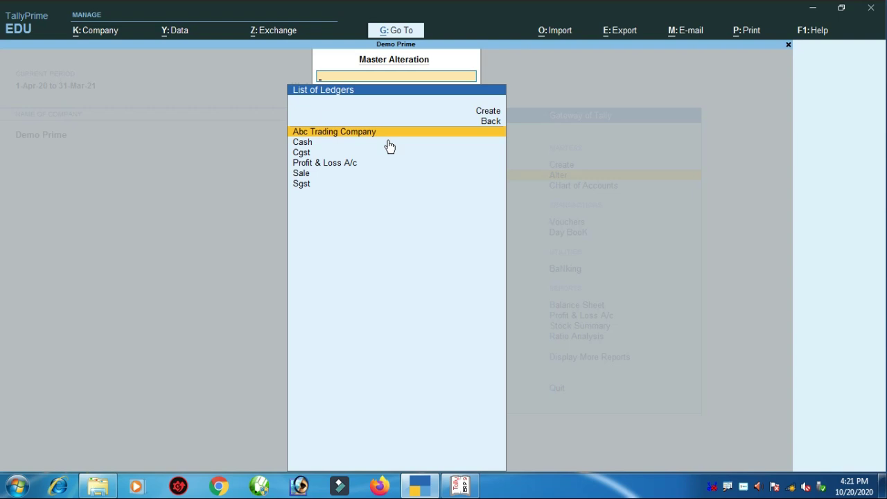
{"action": "key", "text": "ctrl"}
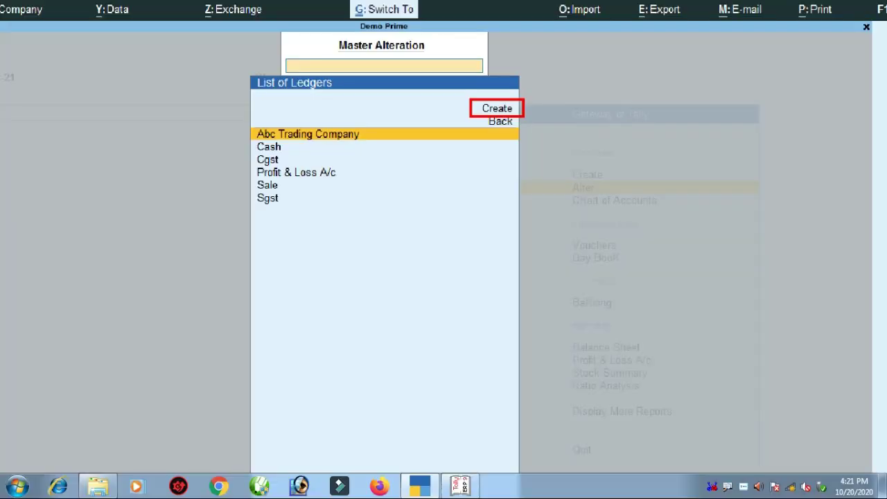
{"action": "key", "text": "Up"}
{"action": "key", "text": "Up"}
{"action": "left_click", "coordinate": [508, 118]}
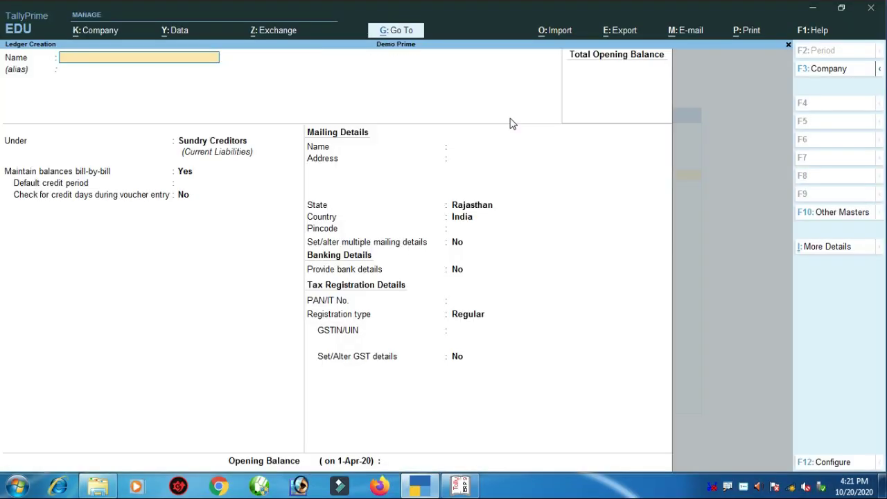
{"action": "key", "text": "Escape"}
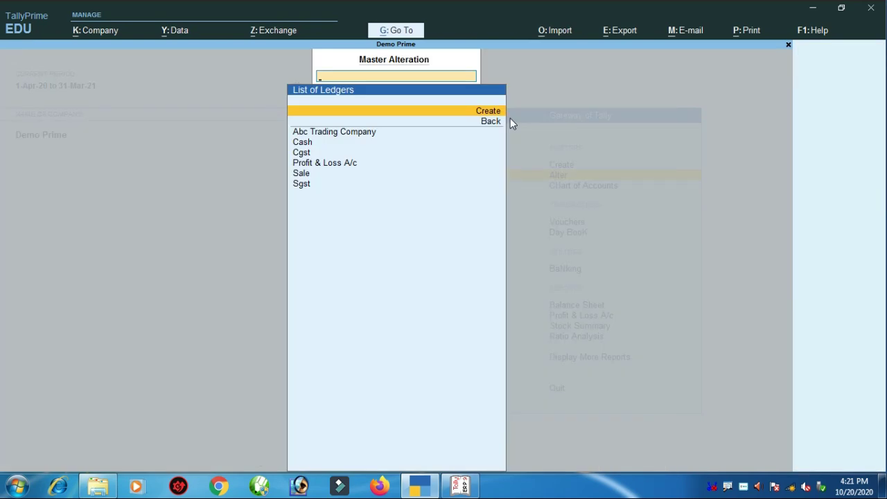
{"action": "key", "text": "Down"}
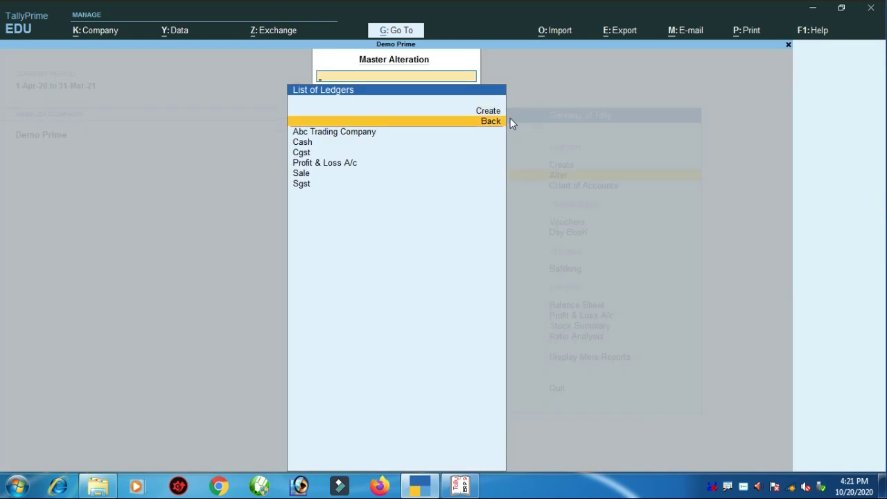
{"action": "key", "text": "Down"}
{"action": "key", "text": "Return"}
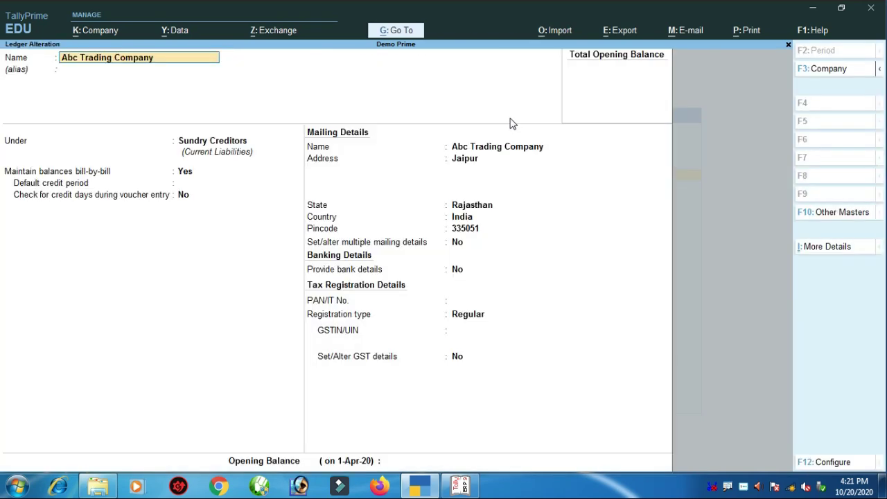
{"action": "key", "text": "Return"}
{"action": "key", "text": "Return"}
{"action": "key", "text": "Return"}
{"action": "key", "text": "Return"}
{"action": "key", "text": "Return"}
{"action": "key", "text": "Return"}
{"action": "key", "text": "Return"}
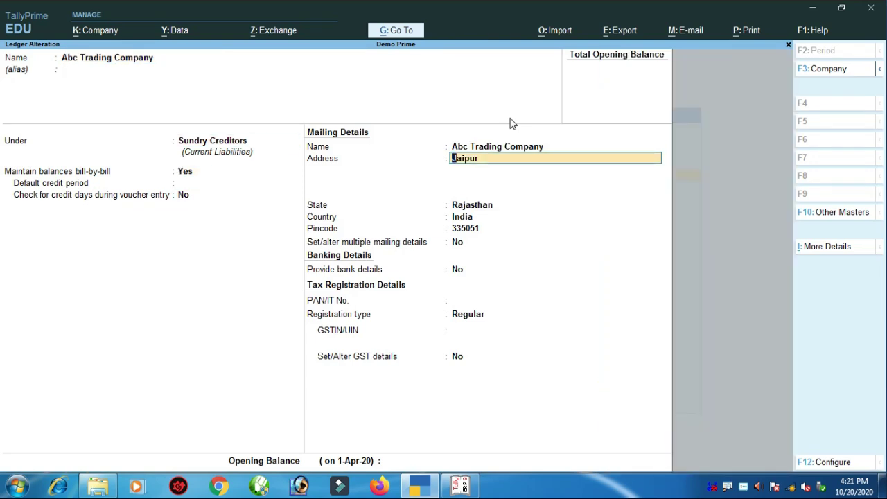
{"action": "key", "text": "ctrl+a"}
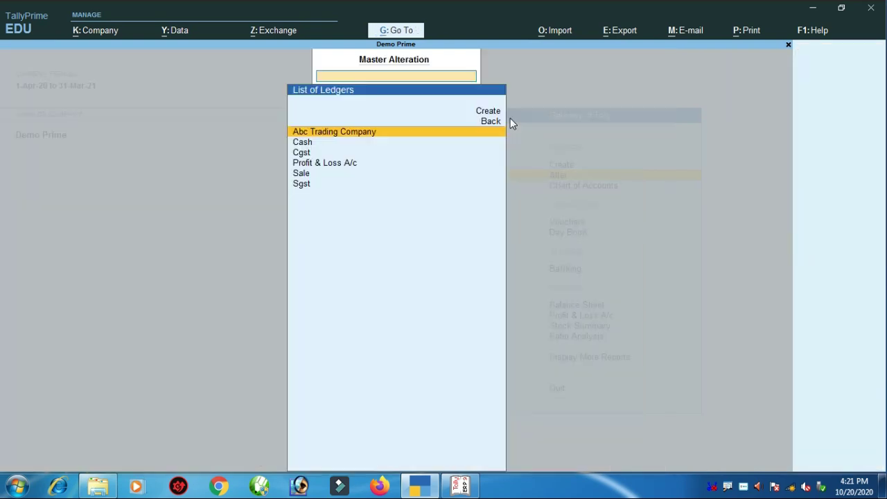
- Leave the ledger form and return to the List of Masters
{"action": "key", "text": "Escape"}
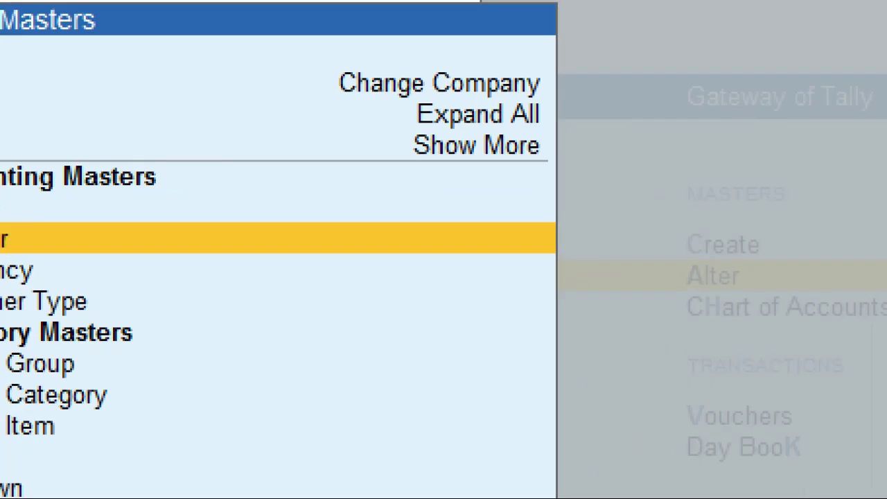
{"action": "left_click", "coordinate": [481, 125]}
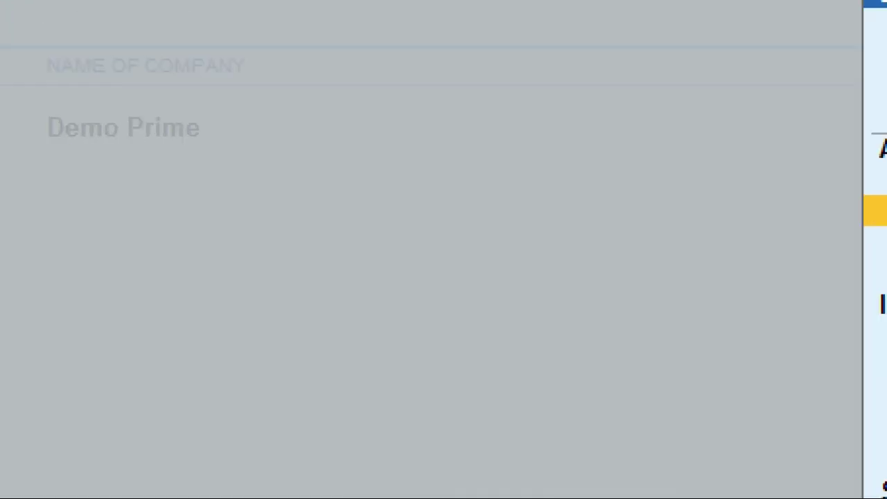
{"action": "left_click", "coordinate": [7, 137]}
{"action": "mouse_move", "coordinate": [2, 106]}
{"action": "left_mouse_down"}
{"action": "mouse_move", "coordinate": [229, 174]}
{"action": "mouse_move", "coordinate": [253, 161]}
{"action": "left_mouse_up"}
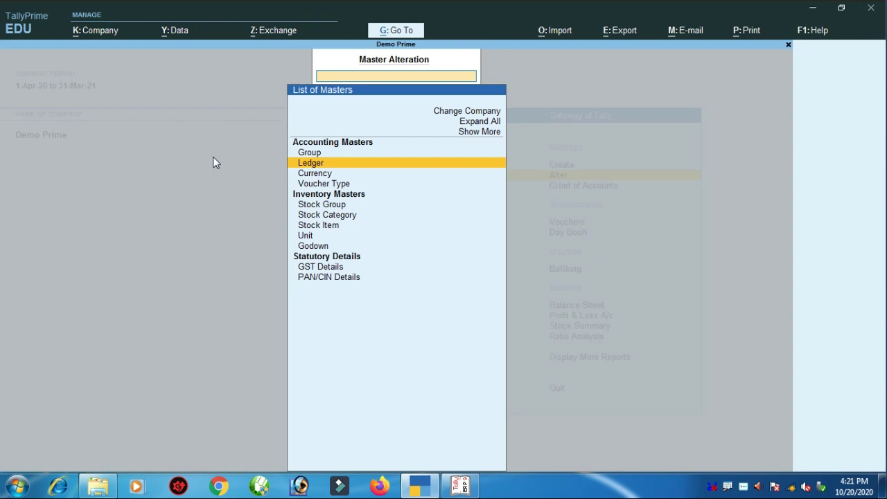
- View the Change Company and Select Company lists, then return to Demo Prime's Gateway of Tally
{"action": "key", "text": "Up"}
{"action": "key", "text": "Up"}
{"action": "key", "text": "Up"}
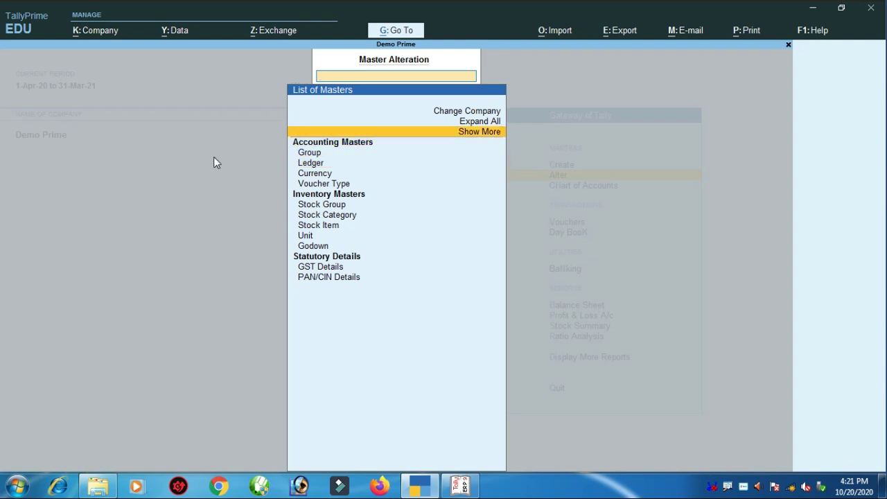
{"action": "key", "text": "Return"}
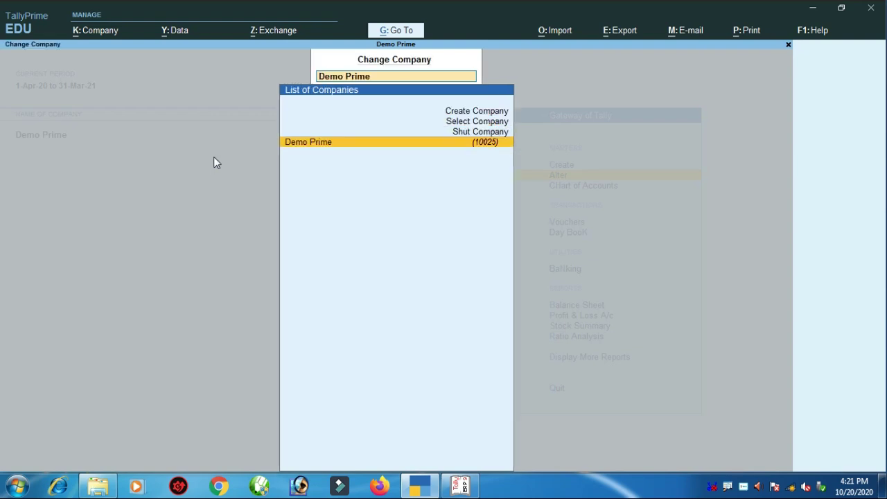
{"action": "key", "text": "Up"}
{"action": "key", "text": "Up"}
{"action": "key", "text": "Return"}
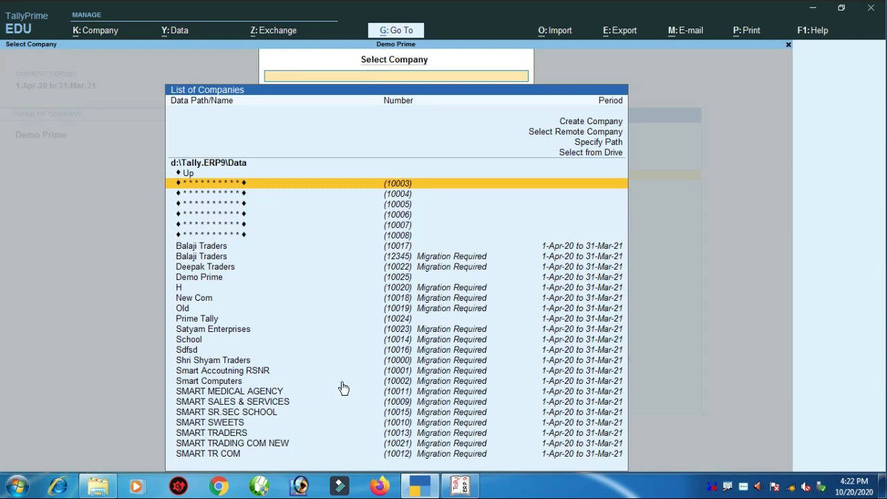
{"action": "key", "text": "Escape"}
{"action": "key", "text": "Escape"}
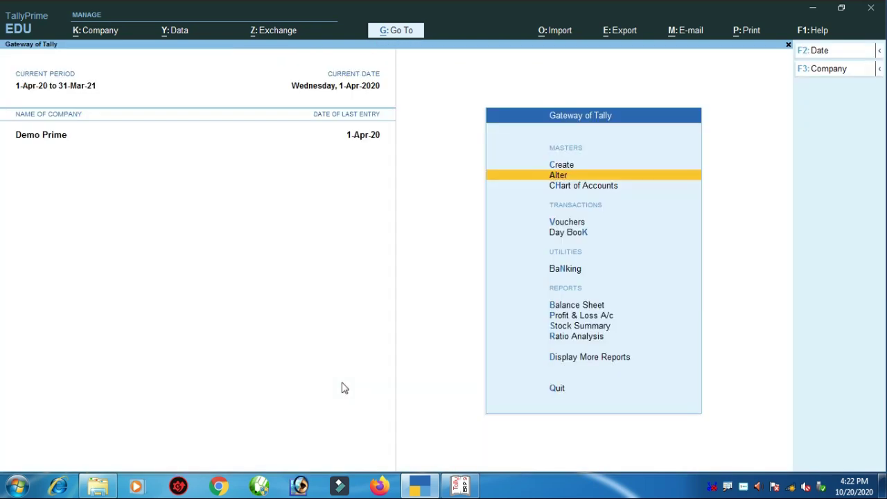